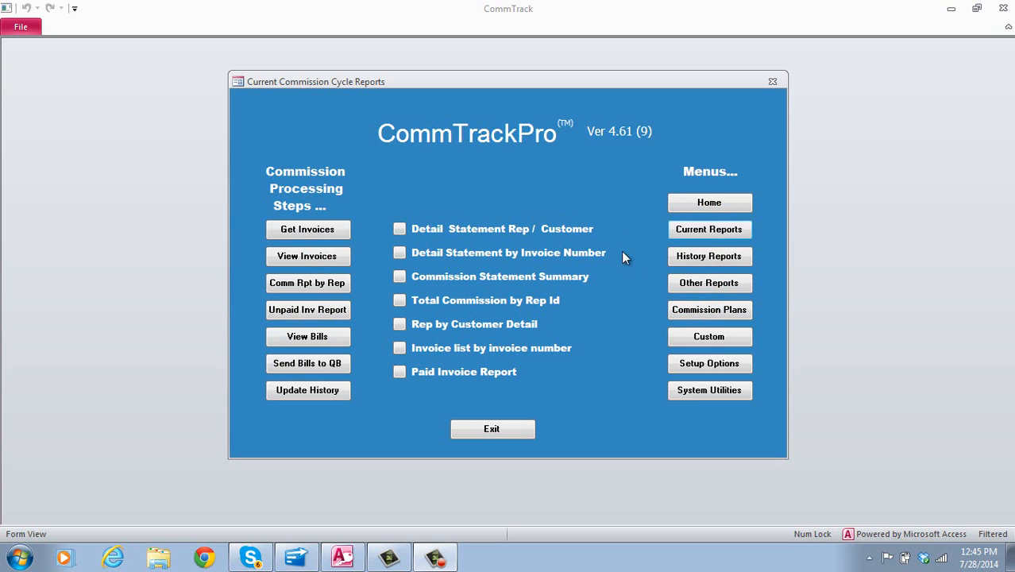
In the commission options, review the choices for basing ranges, set the invoices selected for payment to All Invoices, and close the form
{"action": "left_click", "coordinate": [696, 365]}
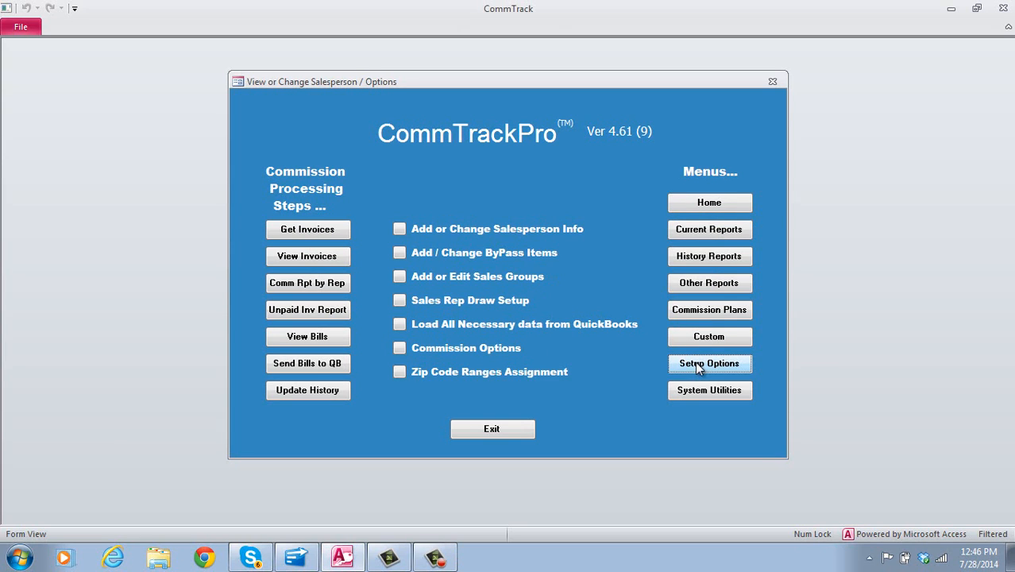
{"action": "left_click", "coordinate": [400, 349]}
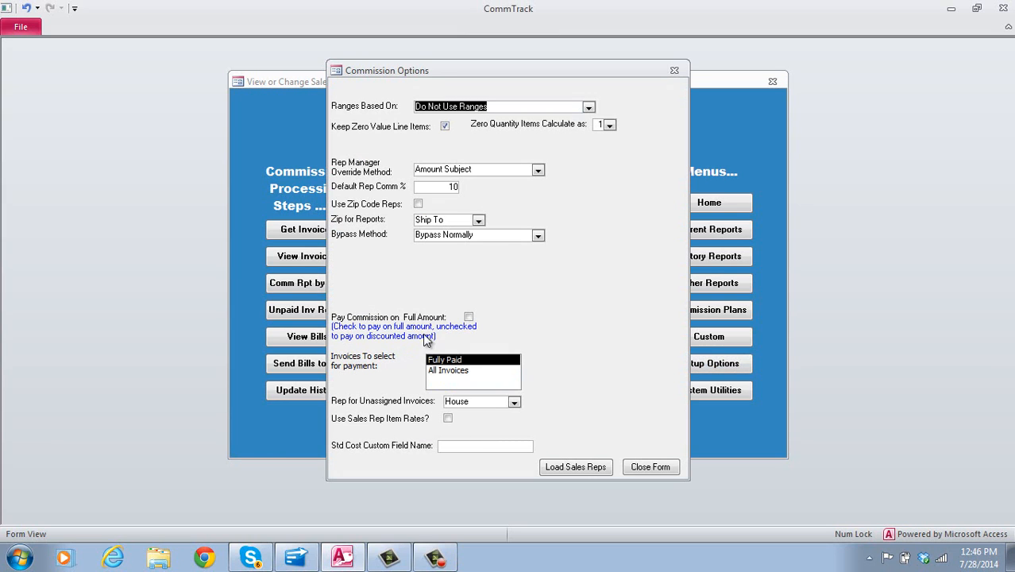
{"action": "left_click", "coordinate": [588, 106]}
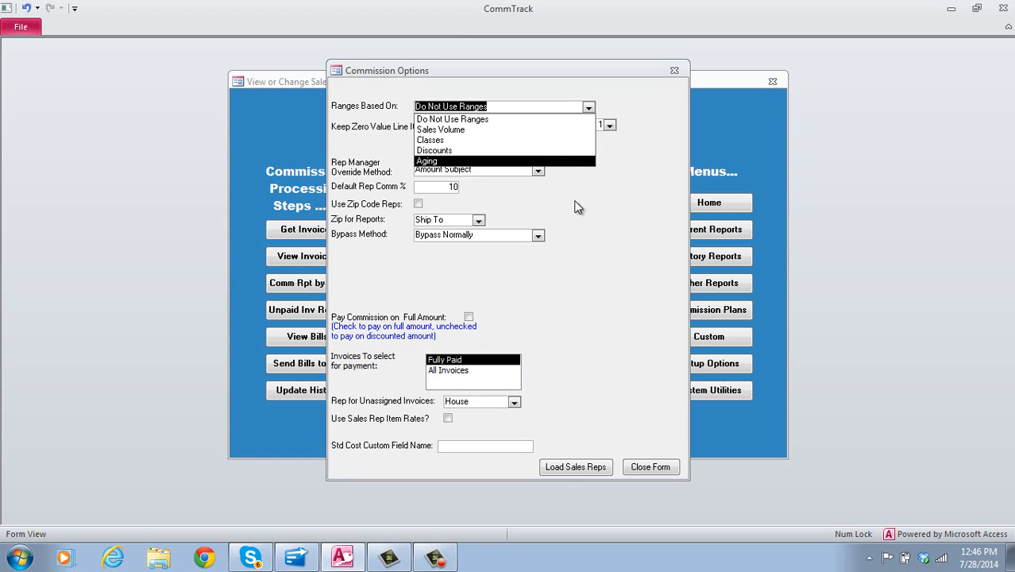
{"action": "left_click", "coordinate": [588, 227]}
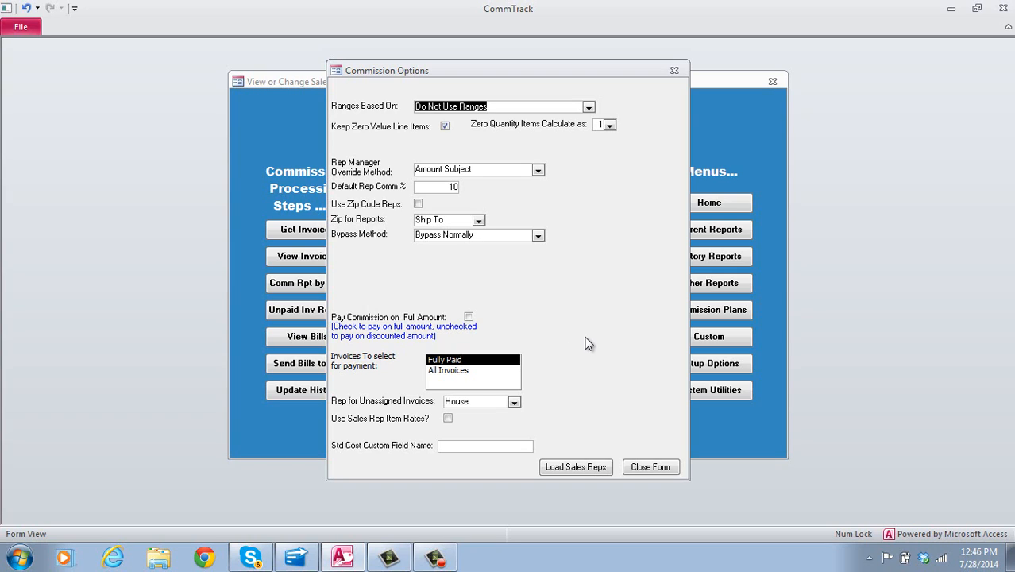
{"action": "left_click", "coordinate": [450, 370]}
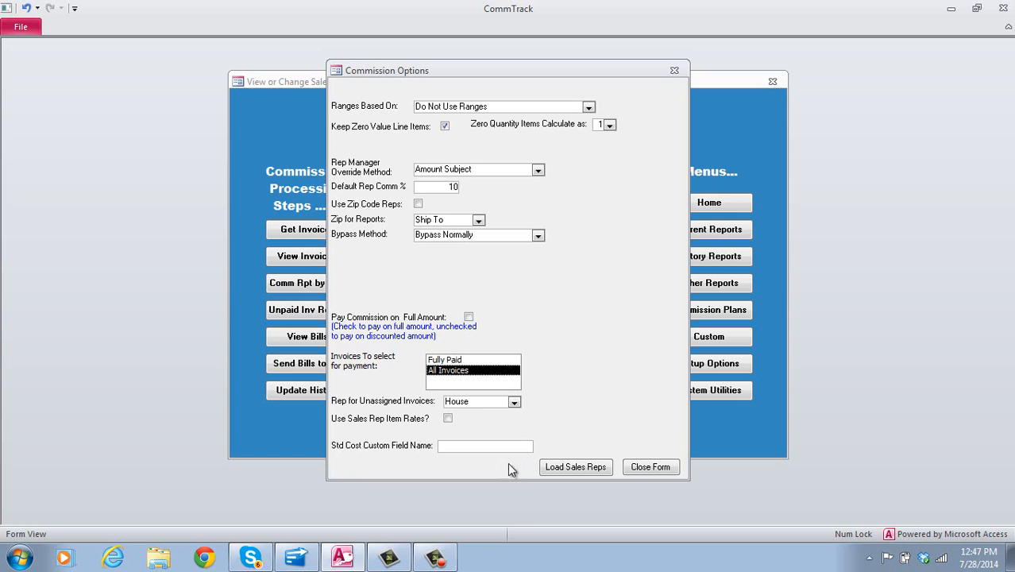
{"action": "left_click", "coordinate": [640, 469]}
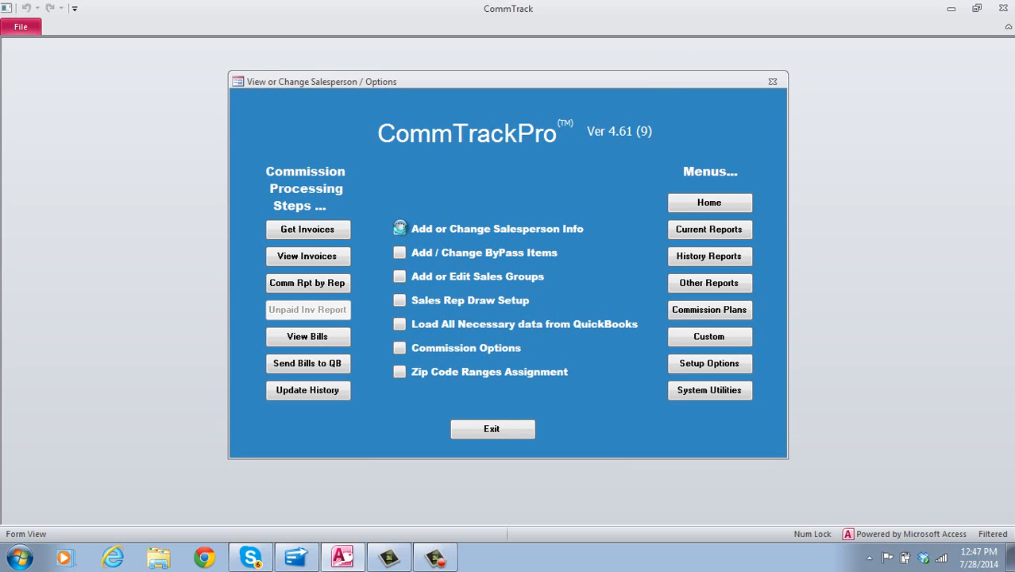
Review the sales rep list and the first three salesperson records, then close the salesperson form
{"action": "left_click", "coordinate": [399, 228]}
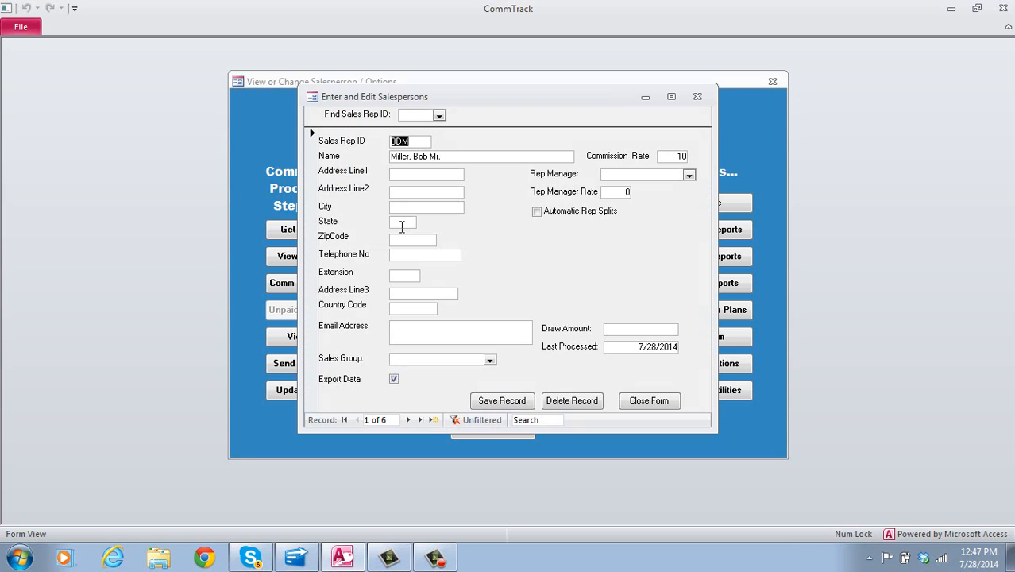
{"action": "left_click", "coordinate": [440, 116]}
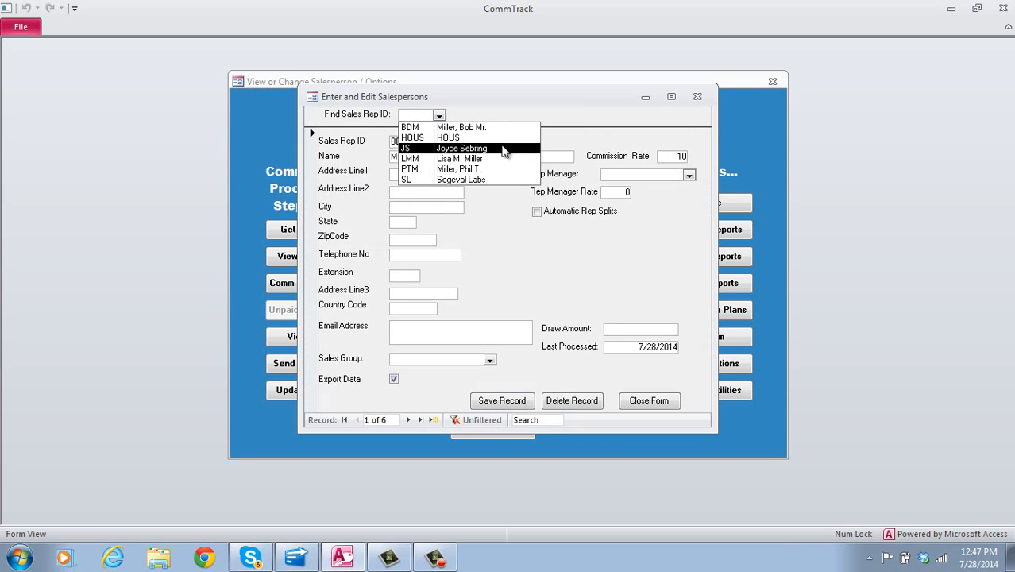
{"action": "left_click", "coordinate": [563, 143]}
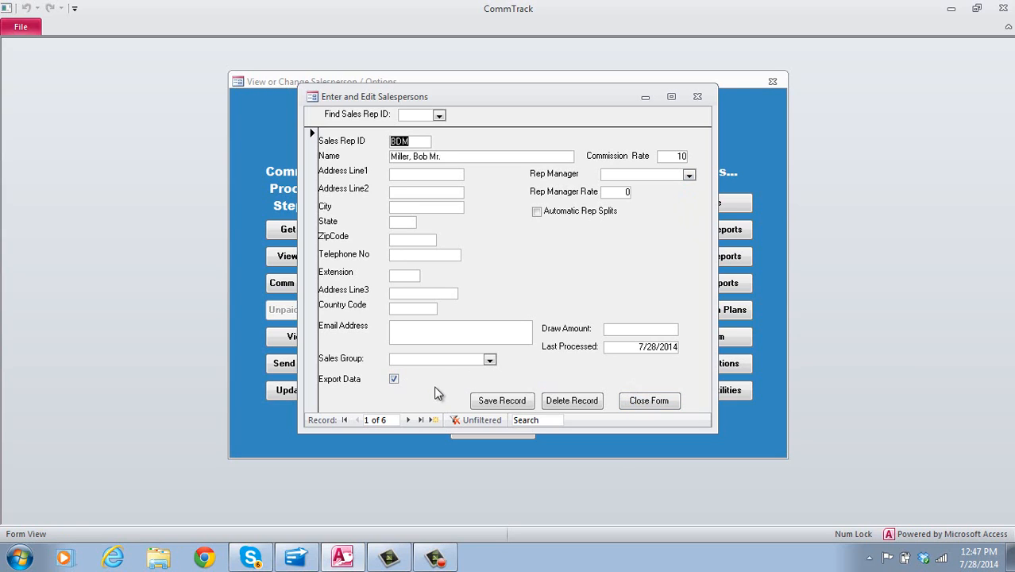
{"action": "left_click", "coordinate": [648, 400]}
{"action": "left_click", "coordinate": [410, 421]}
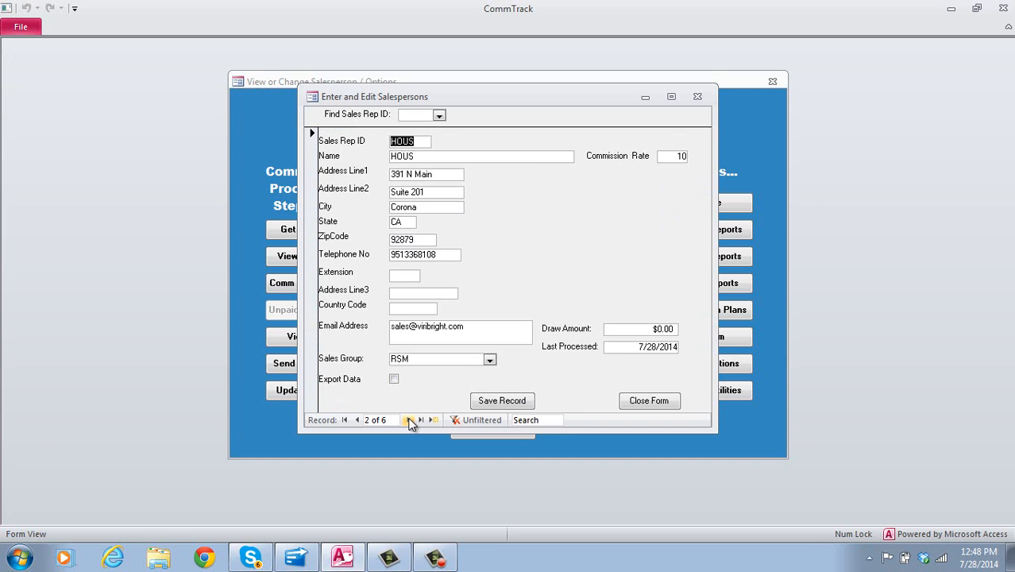
{"action": "left_click", "coordinate": [410, 420]}
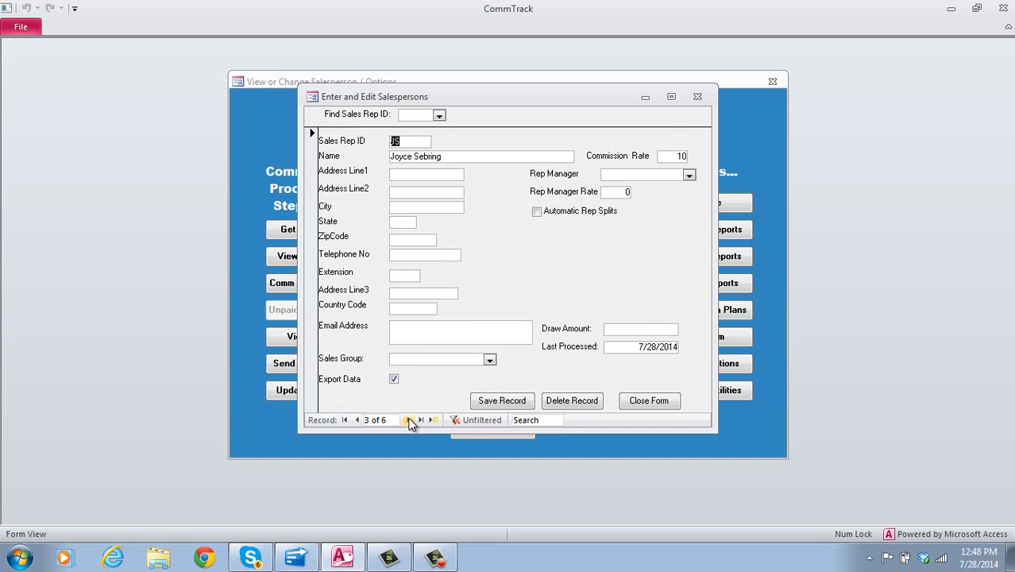
{"action": "left_click", "coordinate": [635, 402]}
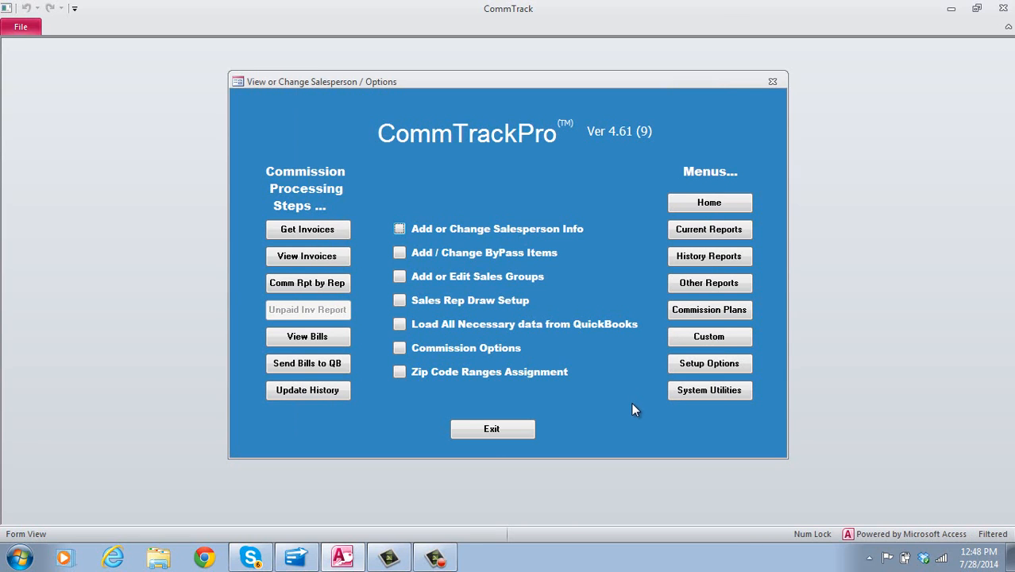
{"action": "left_click", "coordinate": [324, 229]}
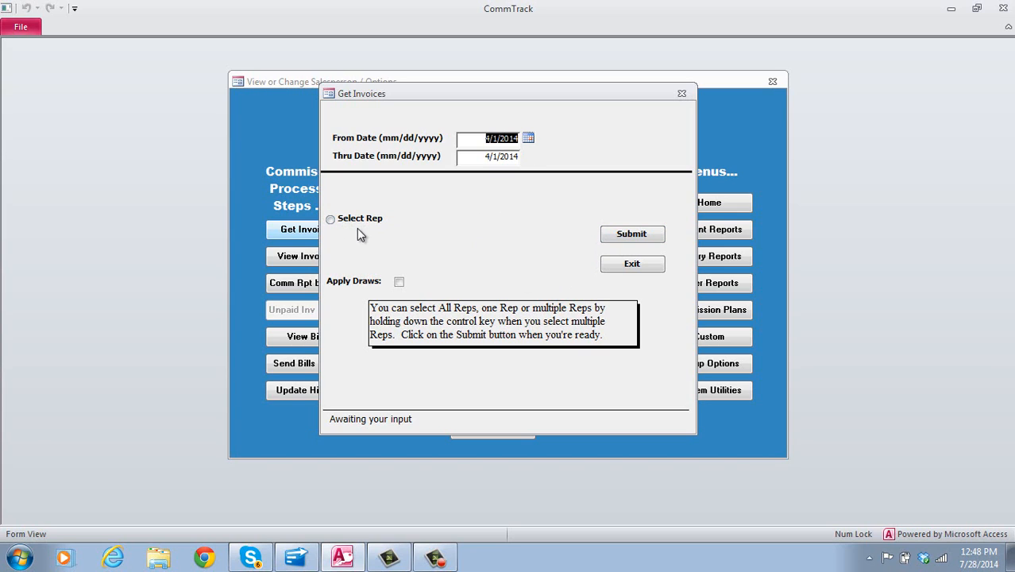
{"action": "left_click", "coordinate": [332, 222]}
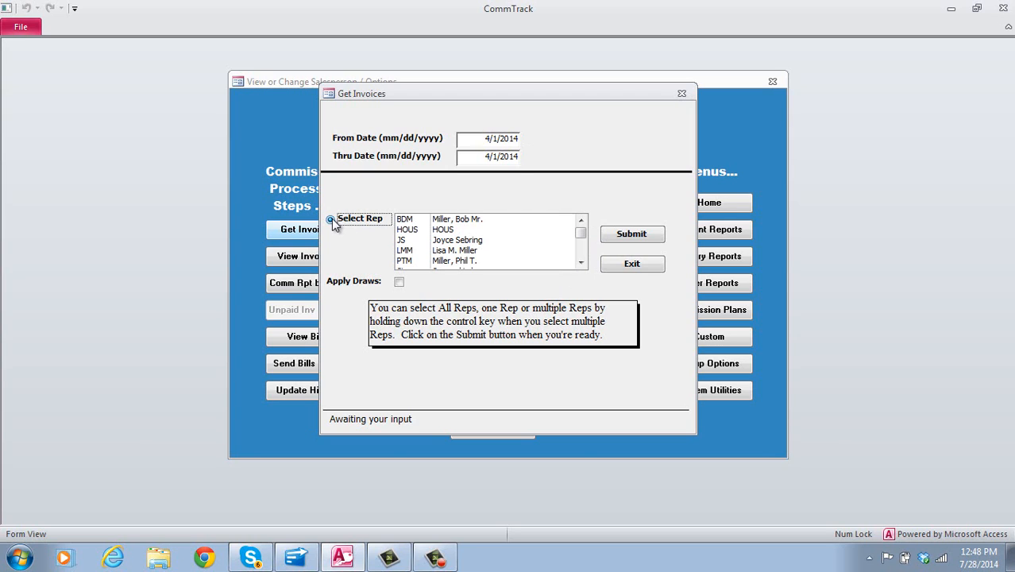
{"action": "left_click", "coordinate": [448, 261]}
{"action": "left_click", "coordinate": [446, 251], "text": "ctrl"}
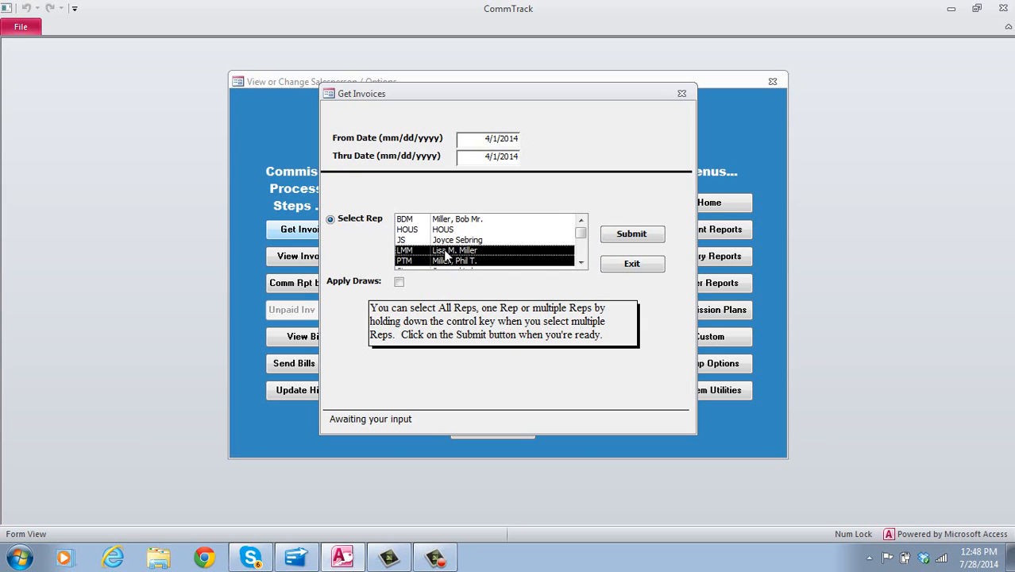
{"action": "left_click", "coordinate": [632, 263]}
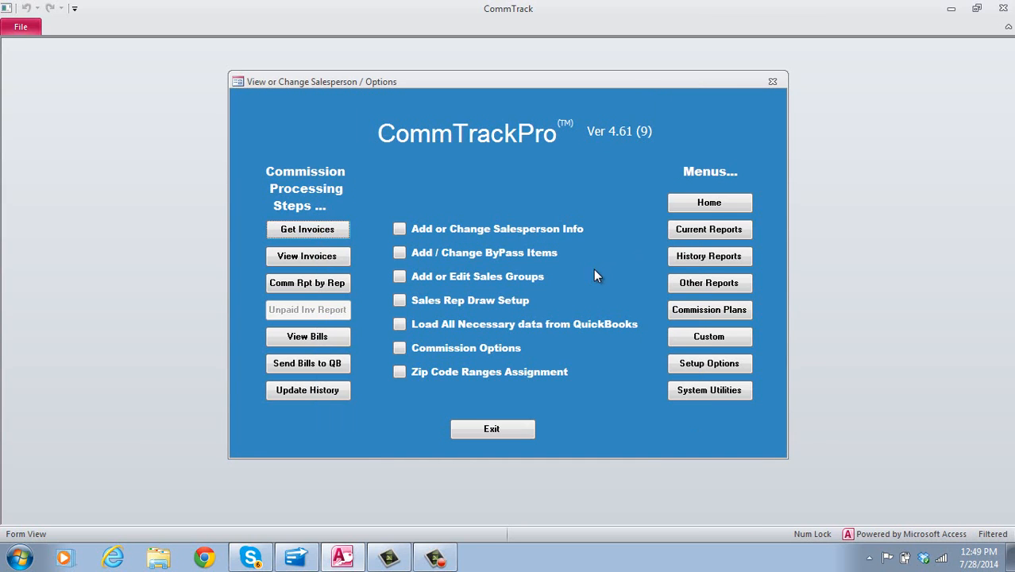
Get the invoices dated 4/1/2014 through 4/1/2014 without limiting them to selected reps
{"action": "left_click", "coordinate": [332, 232]}
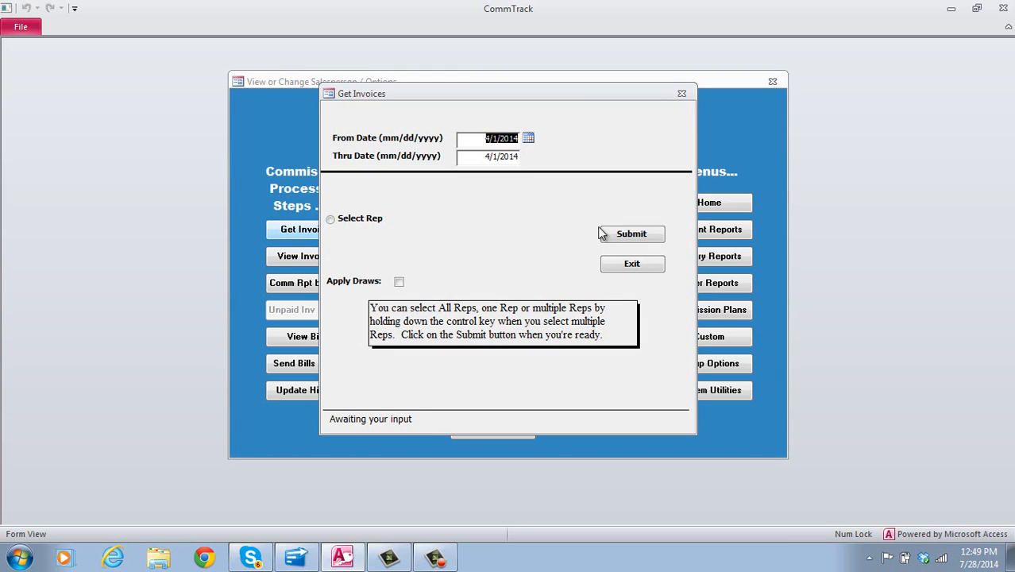
{"action": "left_click", "coordinate": [632, 240]}
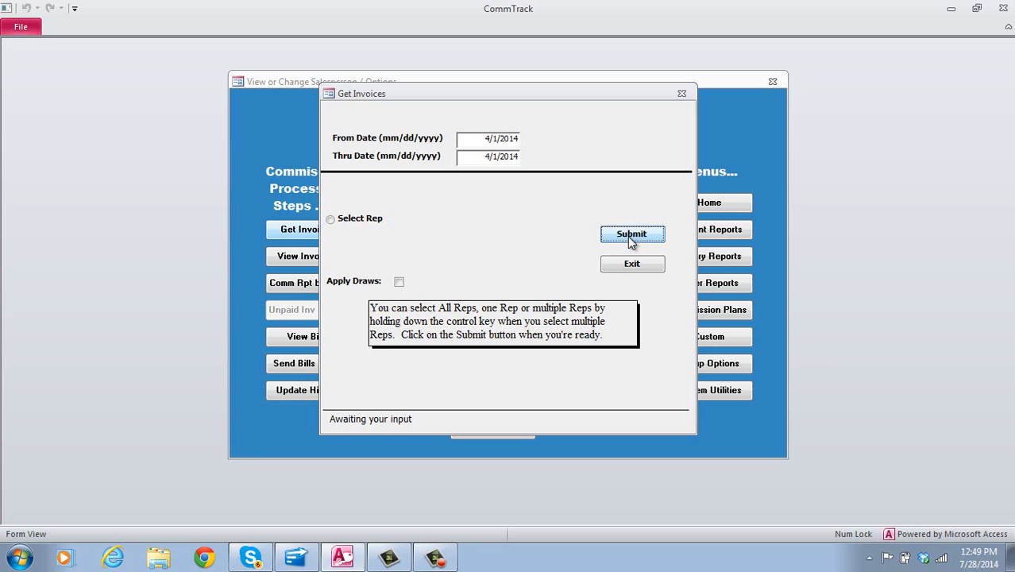
{"action": "left_click", "coordinate": [632, 241]}
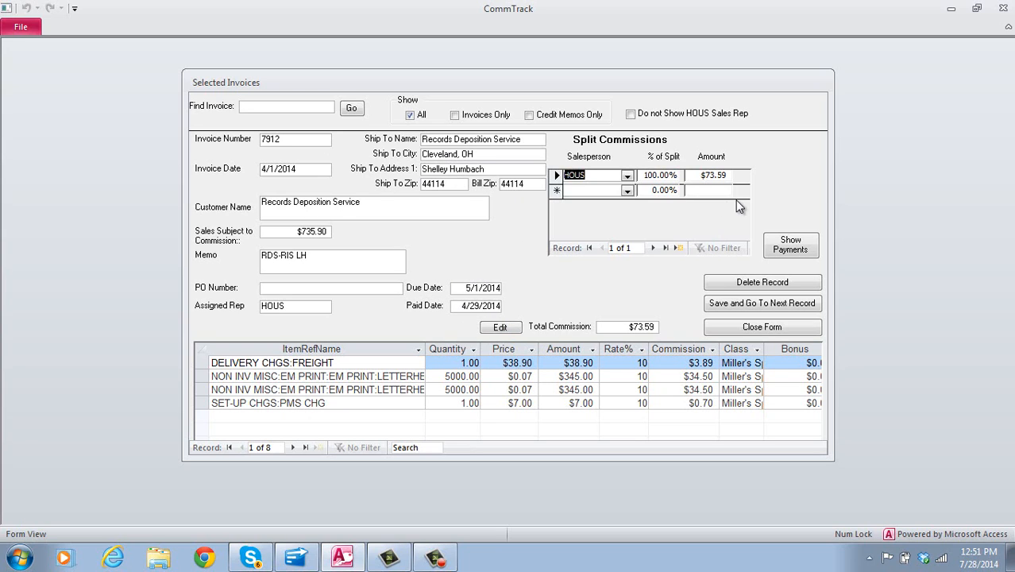
Check the payments applied to the first selected invoice, then close the payments and invoice forms
{"action": "left_click", "coordinate": [787, 246]}
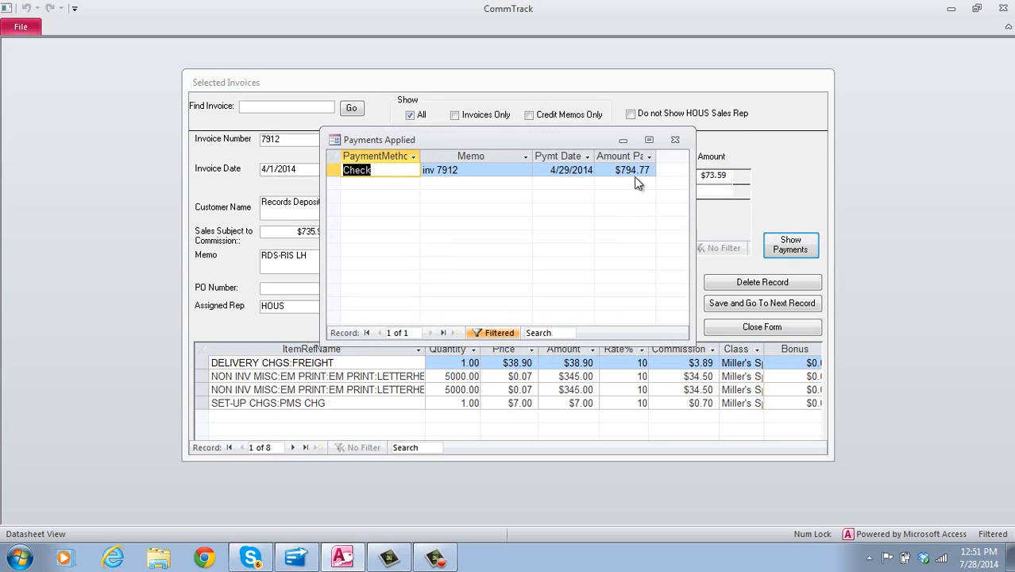
{"action": "left_click", "coordinate": [675, 140]}
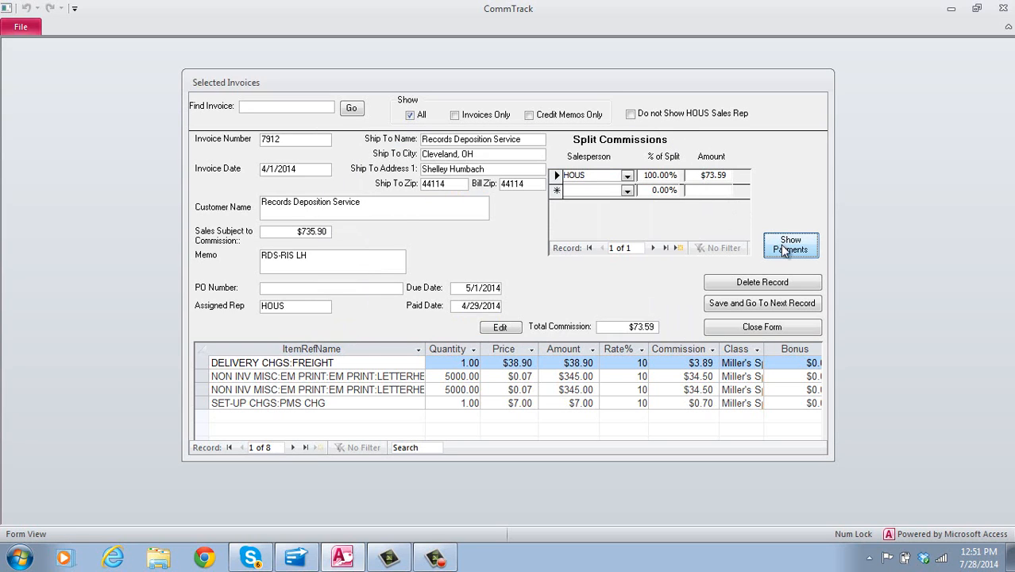
{"action": "left_click", "coordinate": [777, 328]}
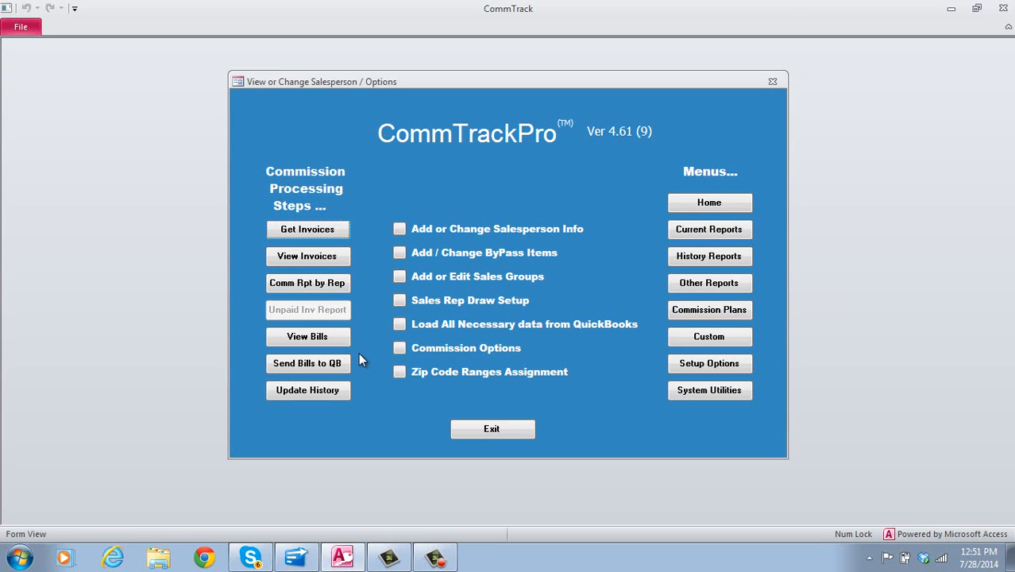
View the selected invoices again and browse through the records to the last one
{"action": "left_click", "coordinate": [326, 259]}
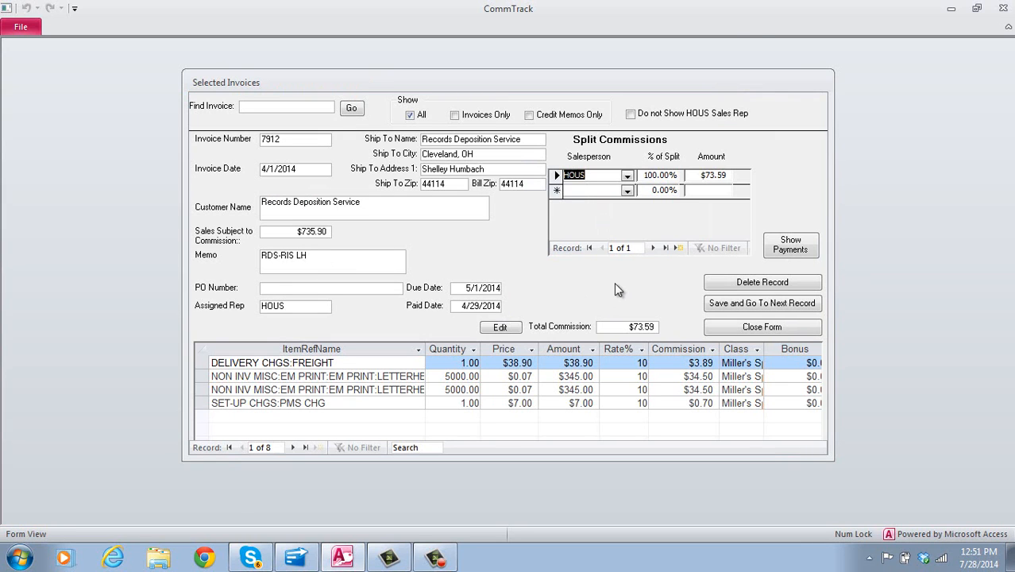
{"action": "left_click", "coordinate": [294, 447]}
{"action": "left_click", "coordinate": [294, 447]}
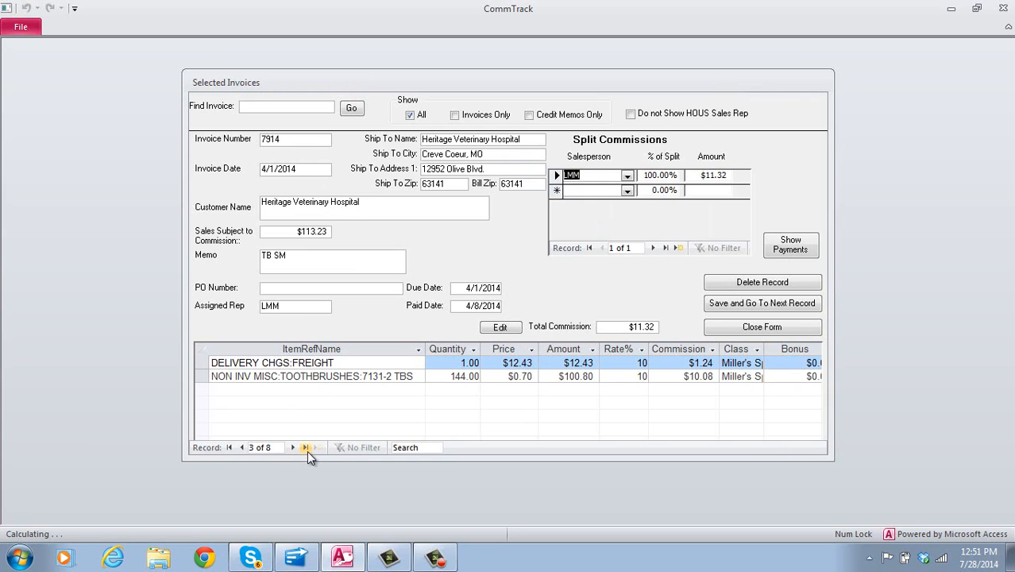
{"action": "left_click", "coordinate": [306, 448]}
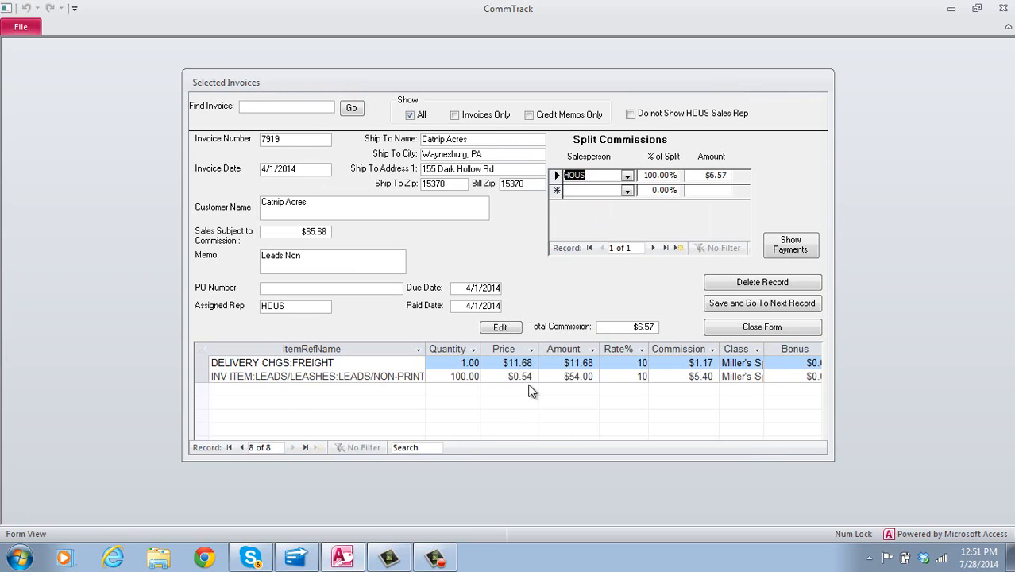
Filter the selected invoices by Invoices Only and by Credit Memos Only, restore All, and close the form
{"action": "left_click", "coordinate": [455, 115]}
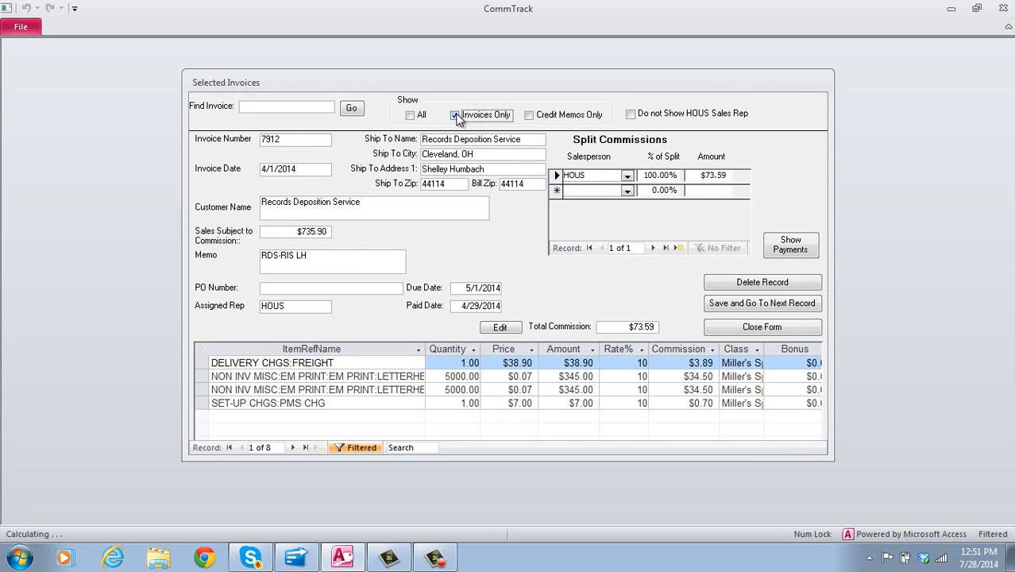
{"action": "left_click", "coordinate": [529, 115]}
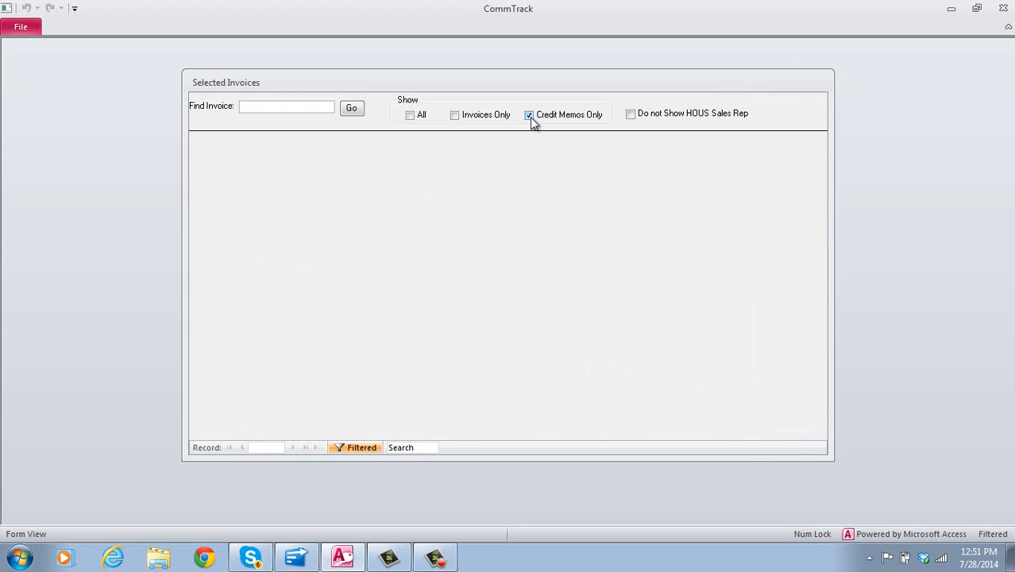
{"action": "left_click", "coordinate": [412, 117]}
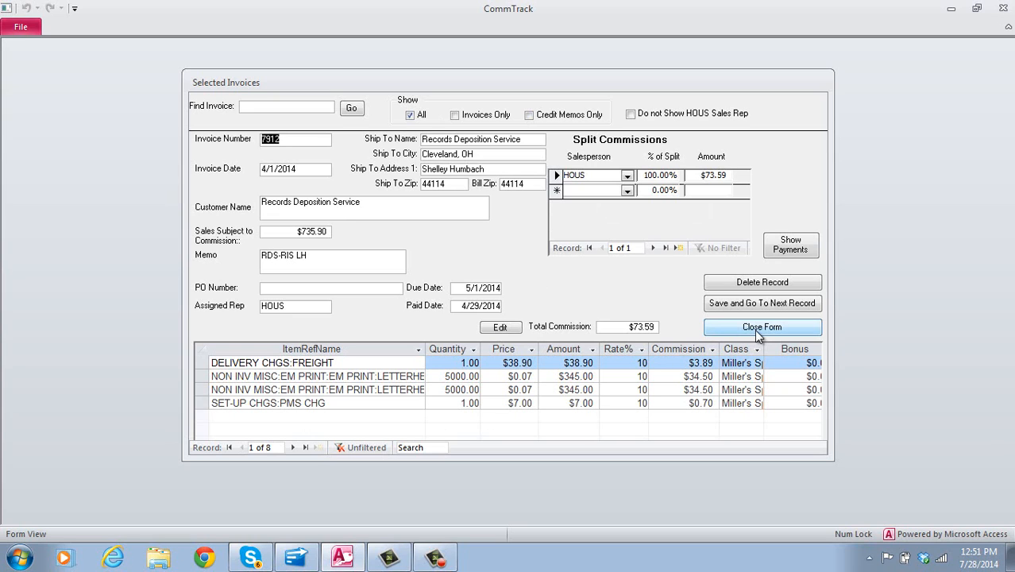
{"action": "left_click", "coordinate": [759, 332]}
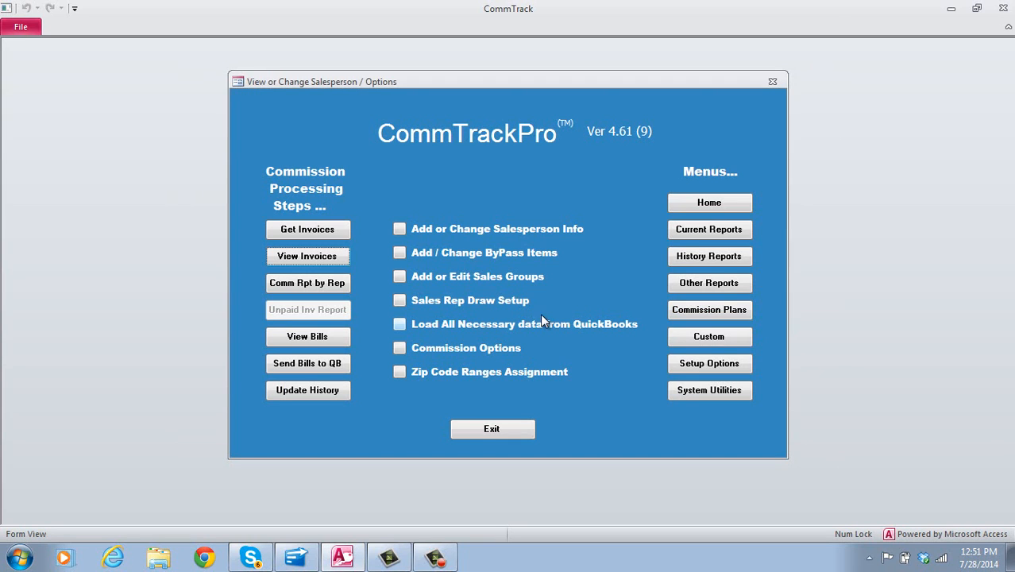
Preview the commission report by rep for all sales reps, with each rep starting on a new page
{"action": "left_click", "coordinate": [320, 282]}
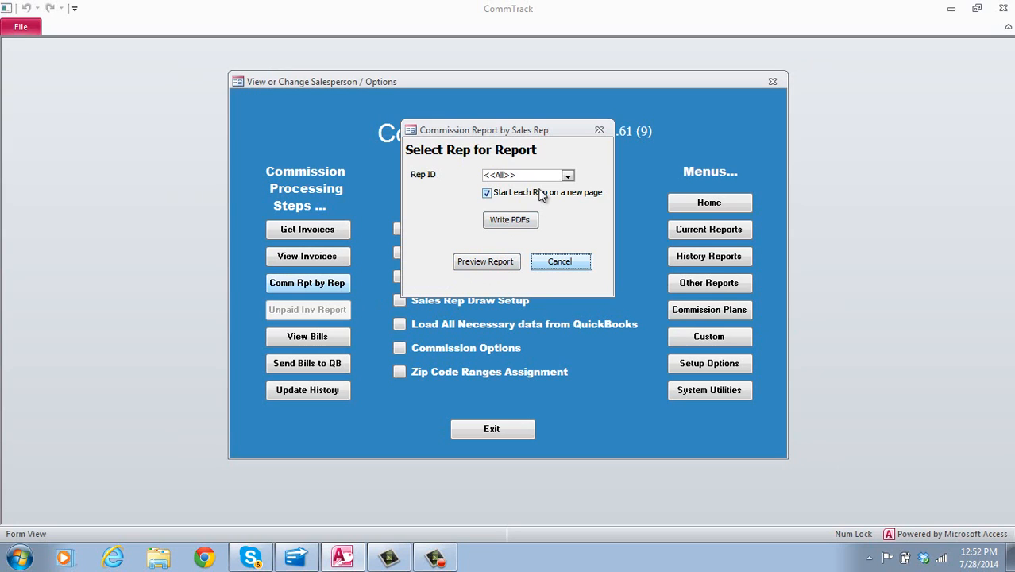
{"action": "left_click", "coordinate": [569, 176]}
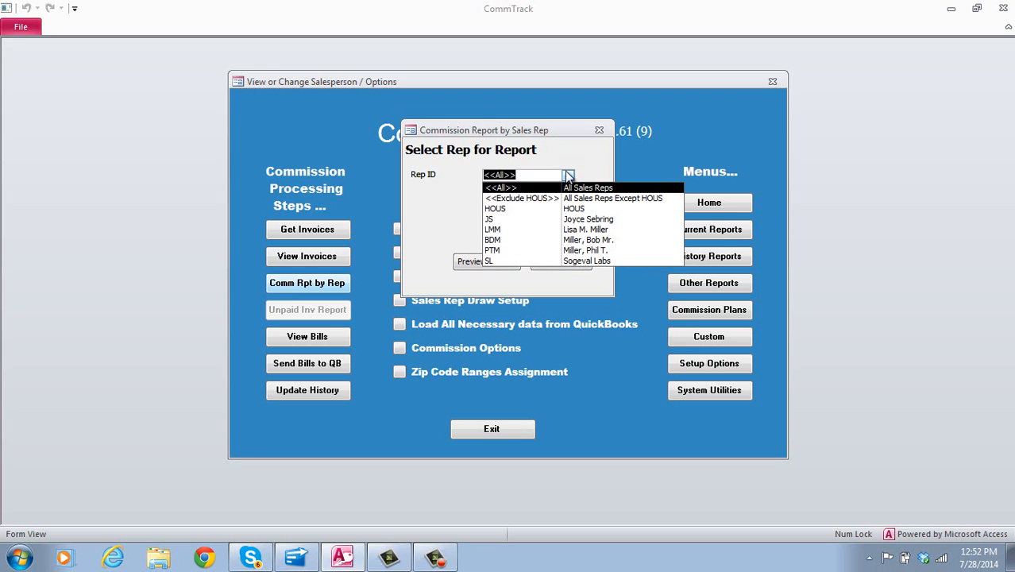
{"action": "left_click", "coordinate": [590, 166]}
{"action": "left_click", "coordinate": [578, 190]}
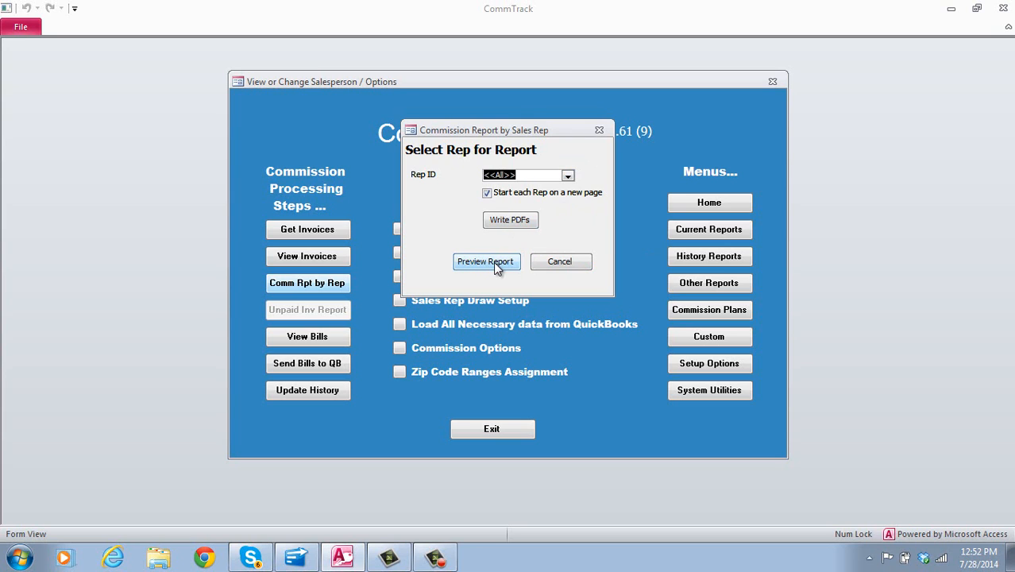
{"action": "left_click", "coordinate": [493, 261]}
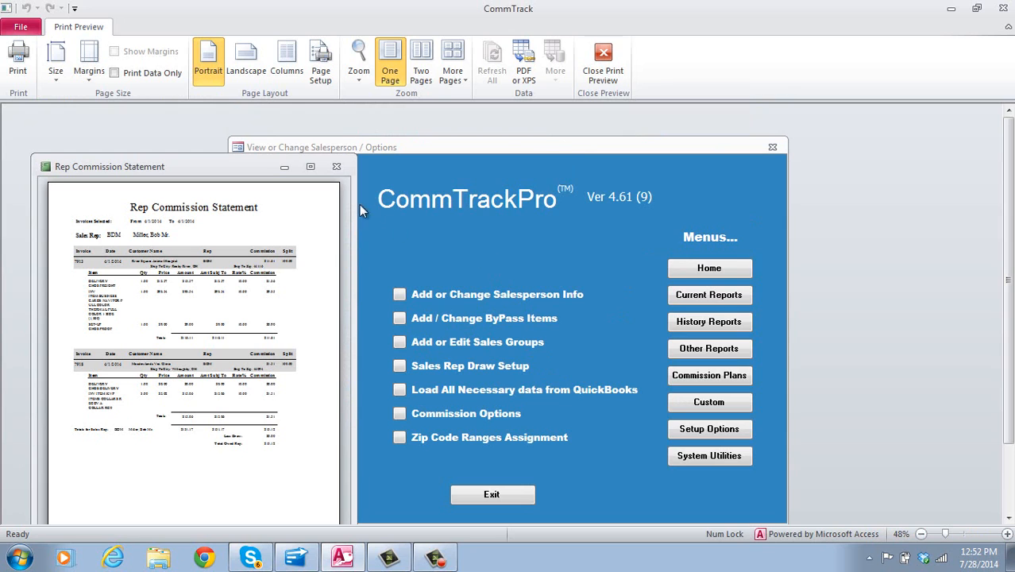
Enlarge the Rep Commission Statement preview and examine the first rep's invoice details and commission totals
{"action": "left_click", "coordinate": [311, 166]}
{"action": "left_click", "coordinate": [561, 248]}
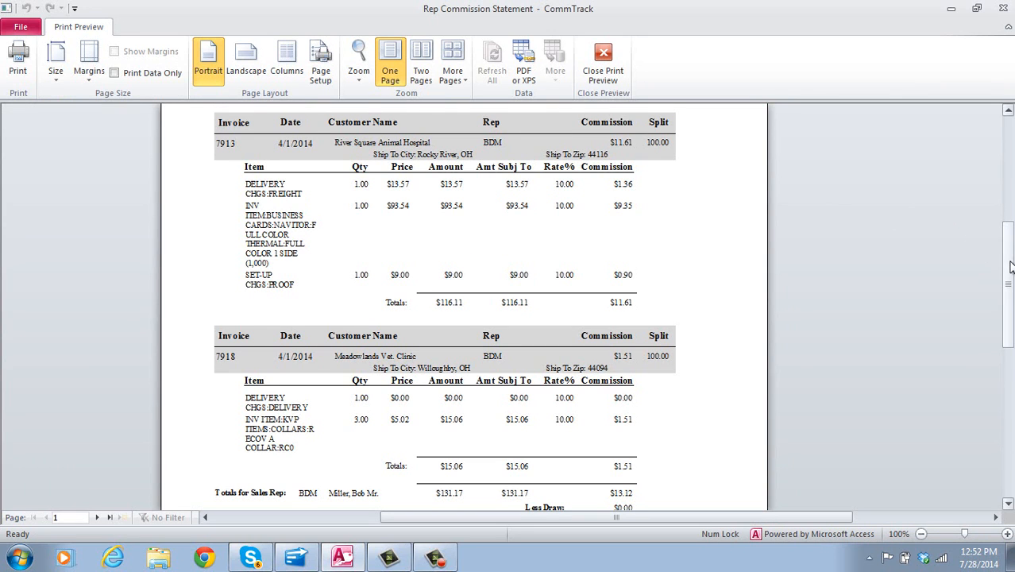
{"action": "scroll", "coordinate": [989, 258], "scroll_direction": "down", "scroll_amount": 1}
{"action": "scroll", "coordinate": [989, 267], "scroll_direction": "up", "scroll_amount": 1}
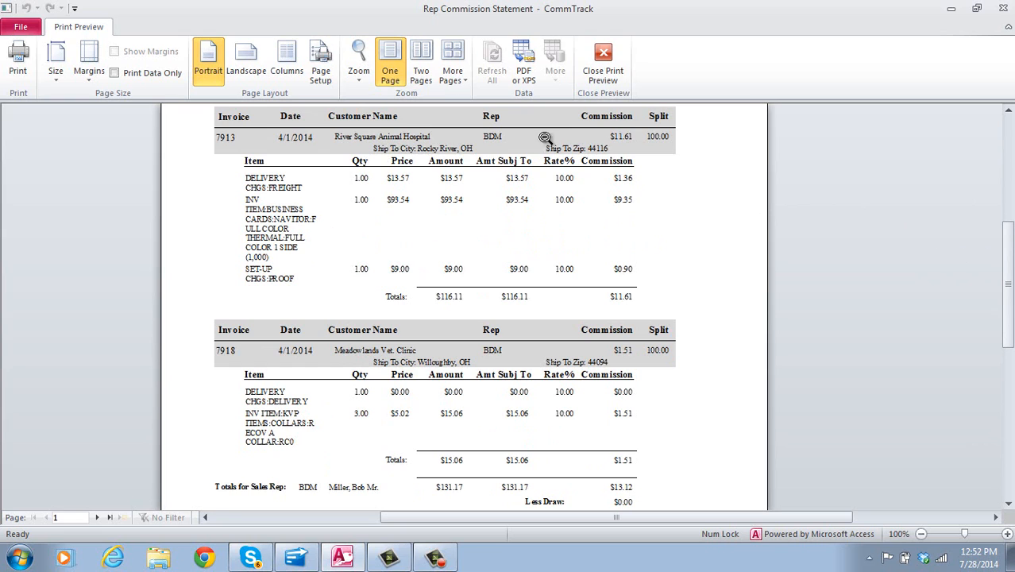
Close the Rep Commission Statement preview and browse through the item references set to be bypassed
{"action": "left_click", "coordinate": [605, 62]}
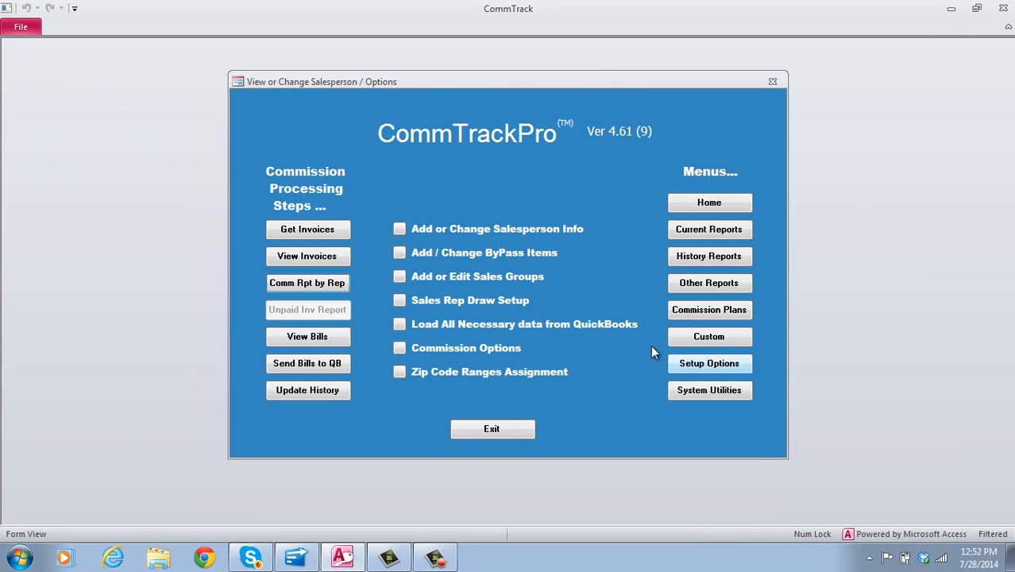
{"action": "left_click", "coordinate": [399, 253]}
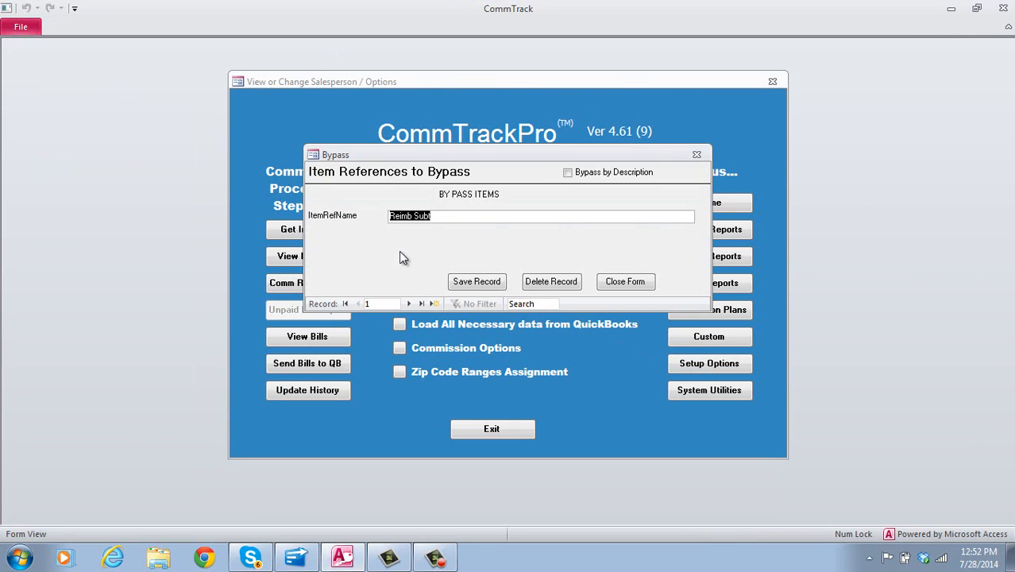
{"action": "left_click", "coordinate": [410, 304]}
{"action": "left_click", "coordinate": [410, 304]}
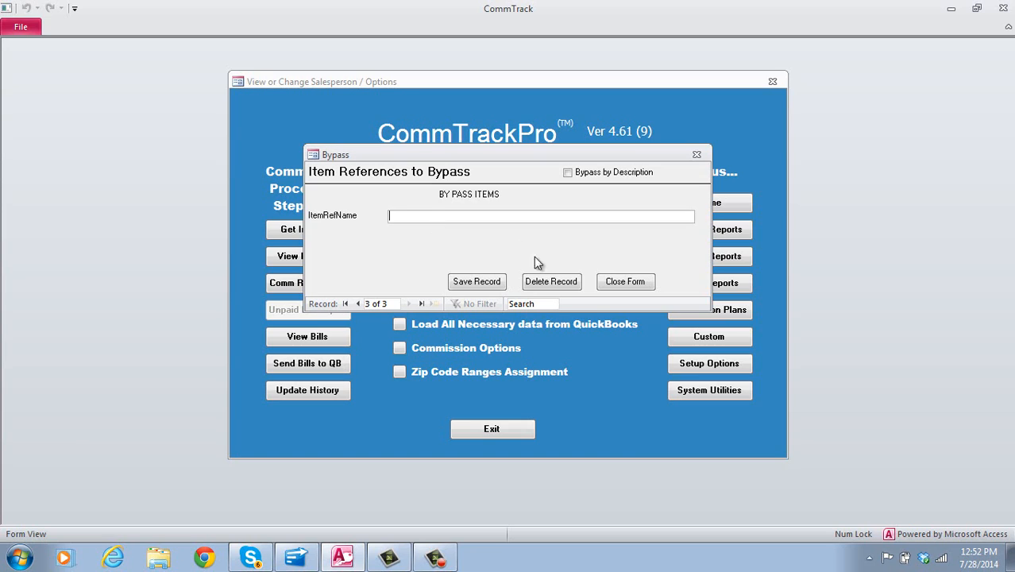
{"action": "left_click", "coordinate": [619, 284]}
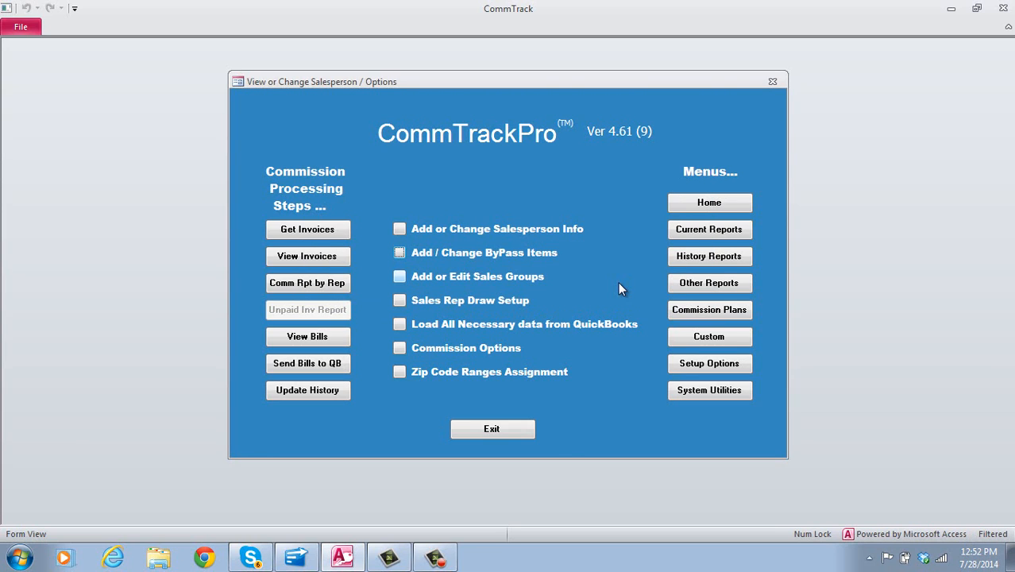
Check the first selected invoice, and examine the commission bills for all reps in an enlarged Commission Request Processing Report
{"action": "left_click", "coordinate": [341, 255]}
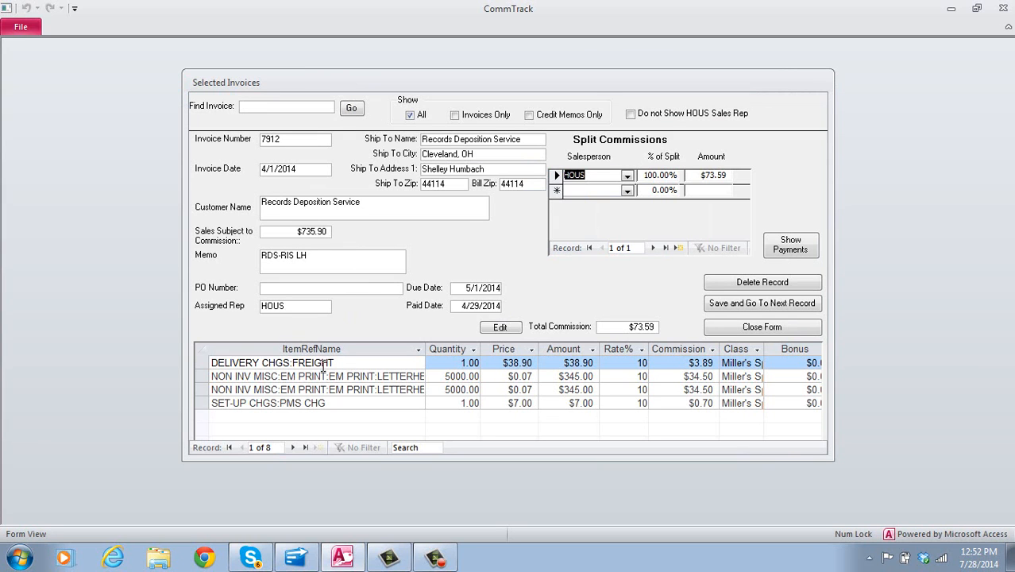
{"action": "left_click", "coordinate": [741, 333]}
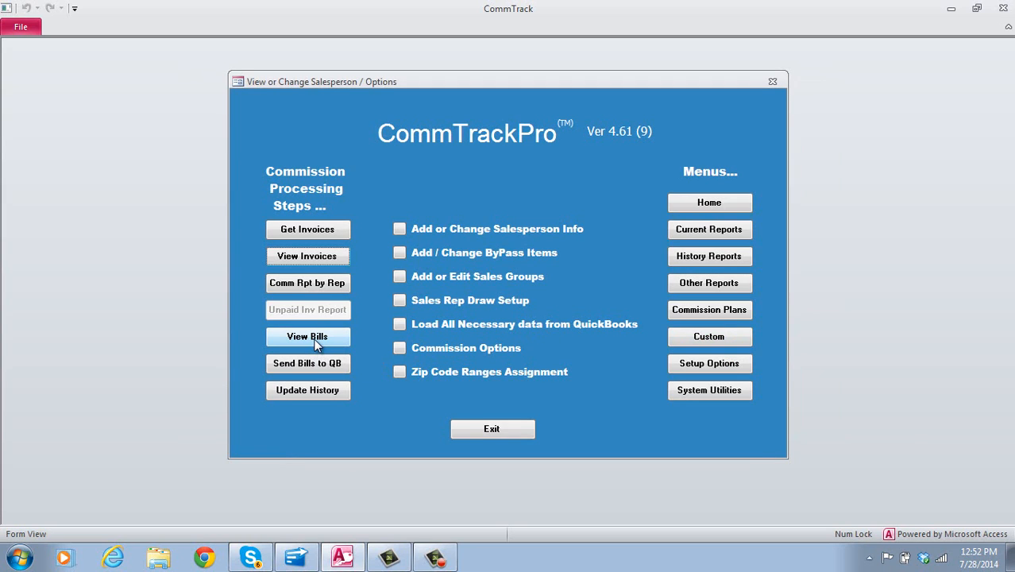
{"action": "left_click", "coordinate": [315, 339]}
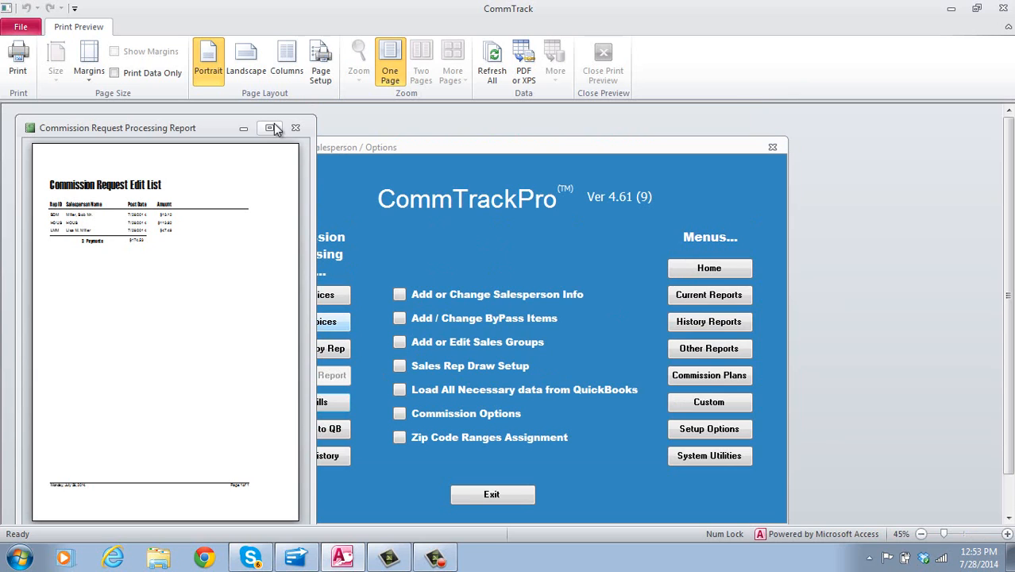
{"action": "left_click", "coordinate": [271, 128]}
{"action": "left_click", "coordinate": [428, 216]}
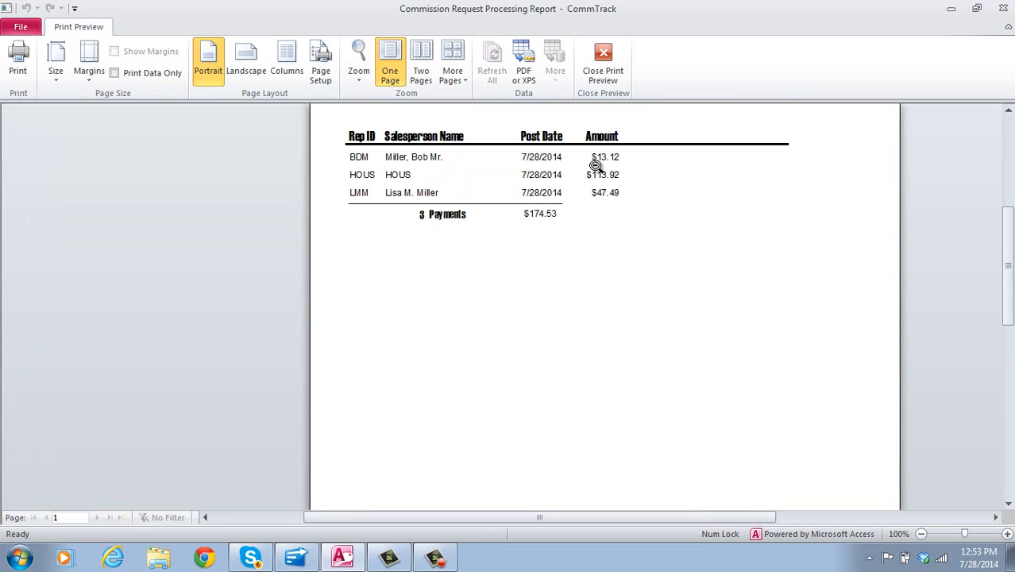
{"action": "left_click", "coordinate": [604, 57]}
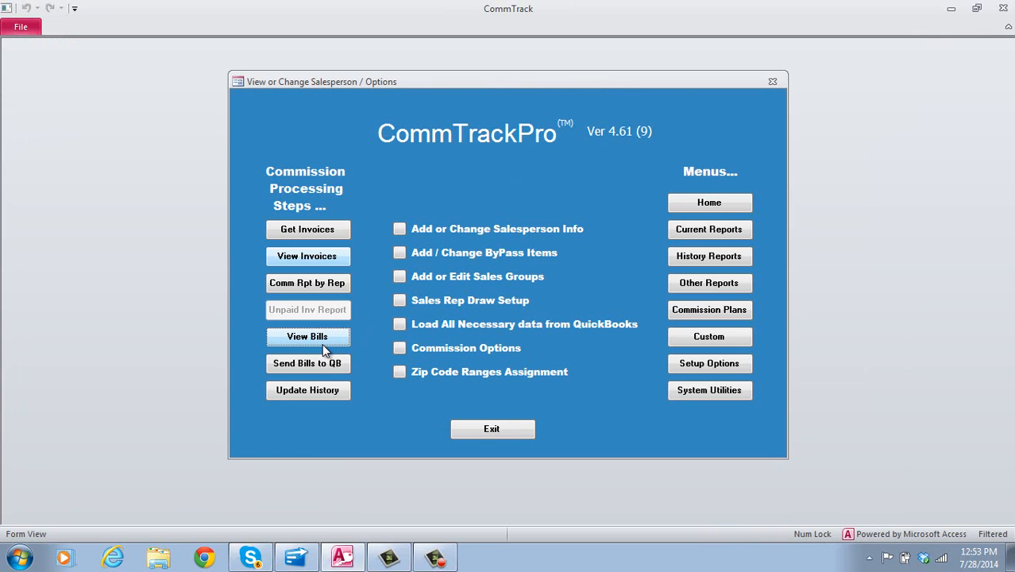
Preview the current cycle's Total Commission by Rep Id report, enlarge it to read the totals, and close it
{"action": "left_click", "coordinate": [698, 234]}
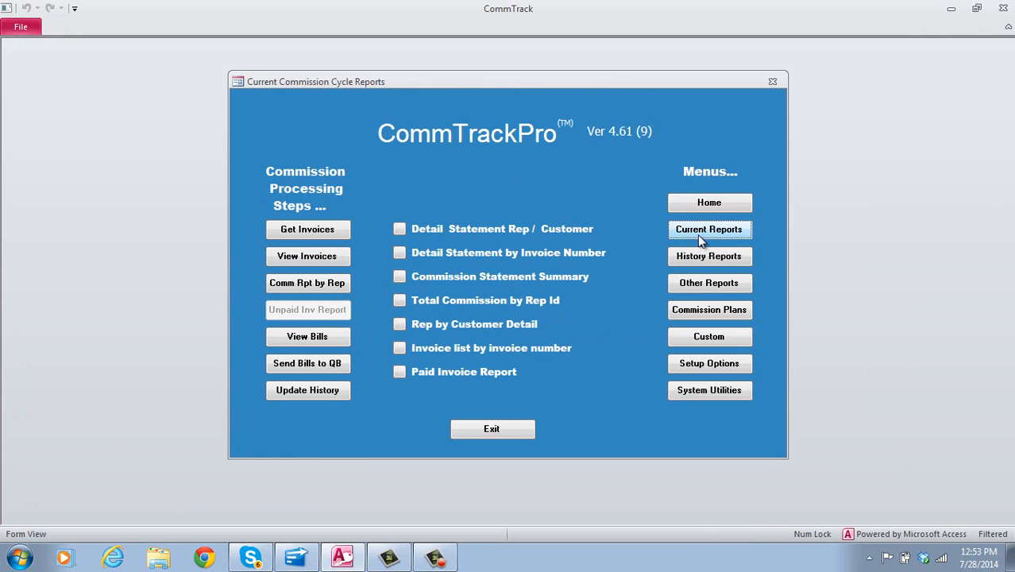
{"action": "left_click", "coordinate": [400, 300]}
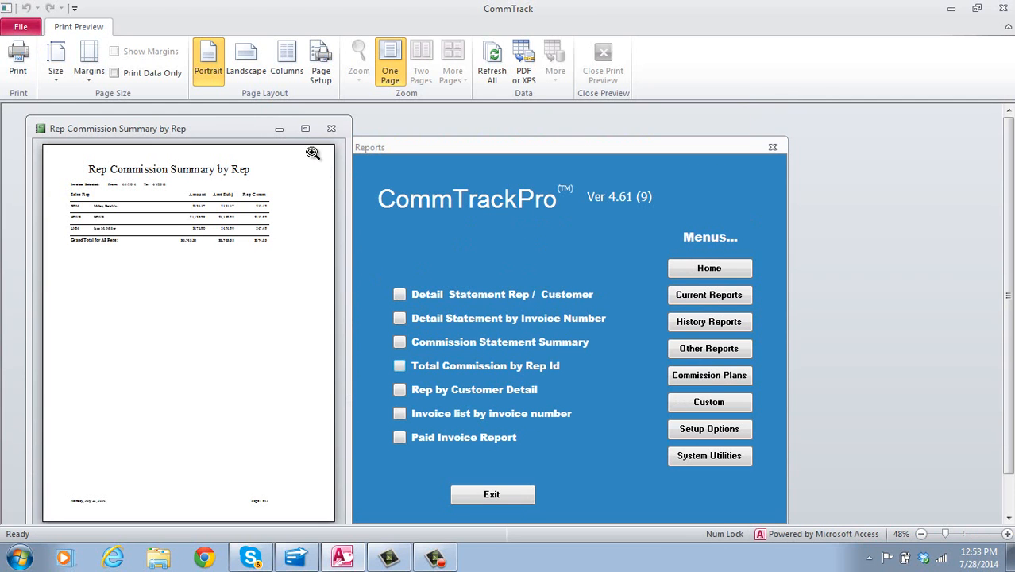
{"action": "left_click", "coordinate": [305, 129]}
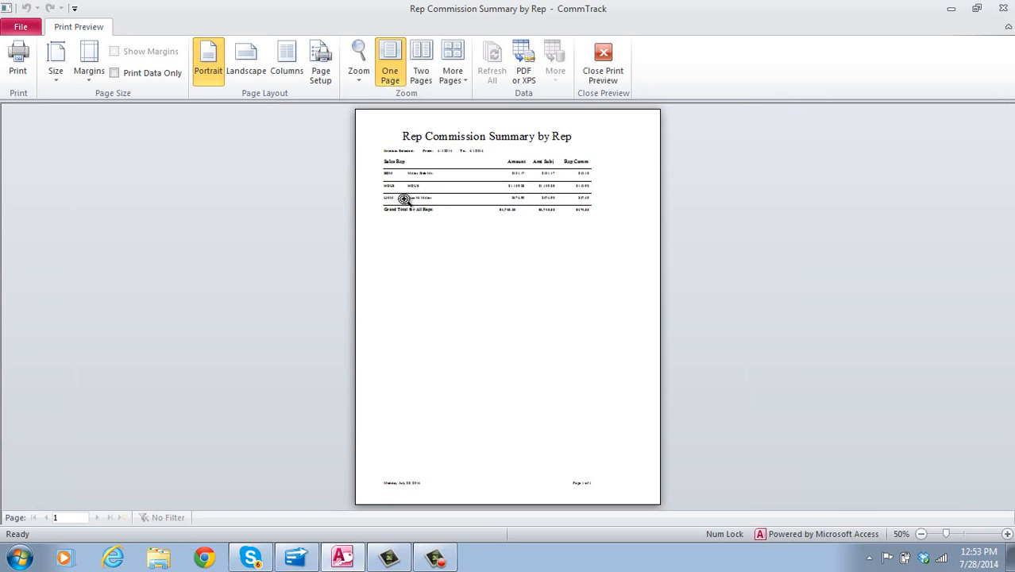
{"action": "left_click", "coordinate": [482, 214]}
{"action": "left_click", "coordinate": [605, 64]}
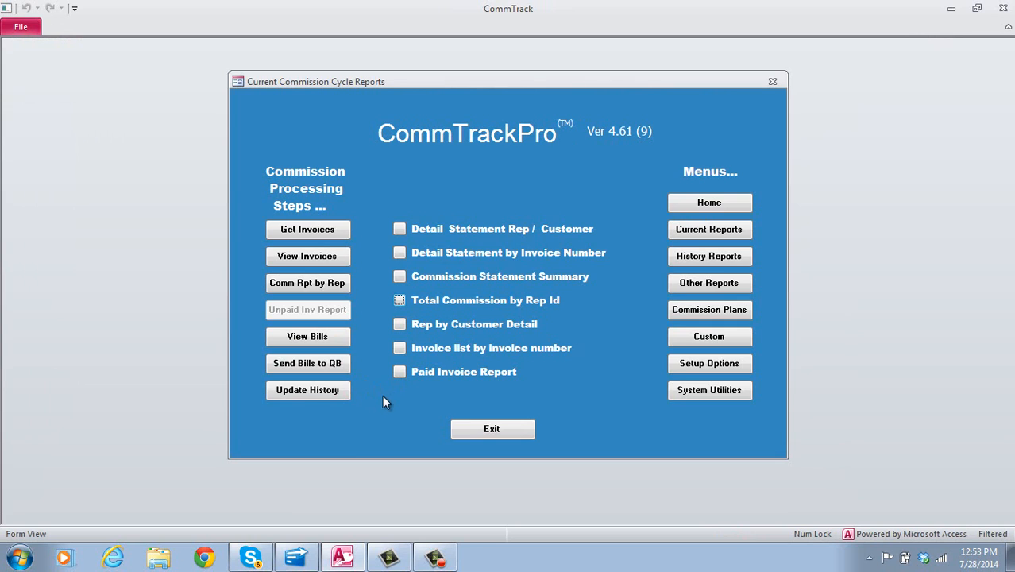
Update the commission history with the current invoices, accepting the proposed processing date and time stamp
{"action": "left_click", "coordinate": [312, 394]}
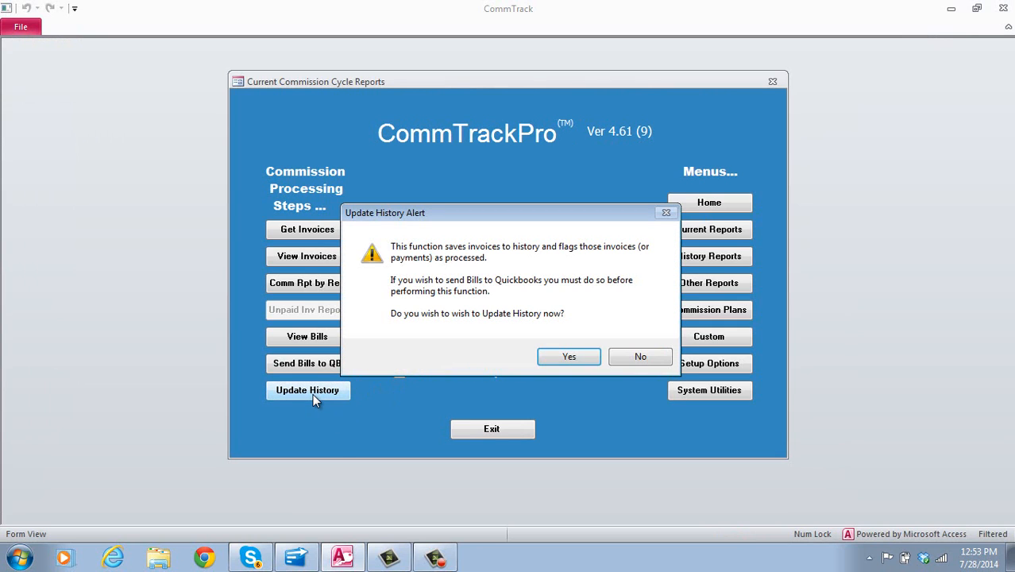
{"action": "left_click", "coordinate": [566, 356]}
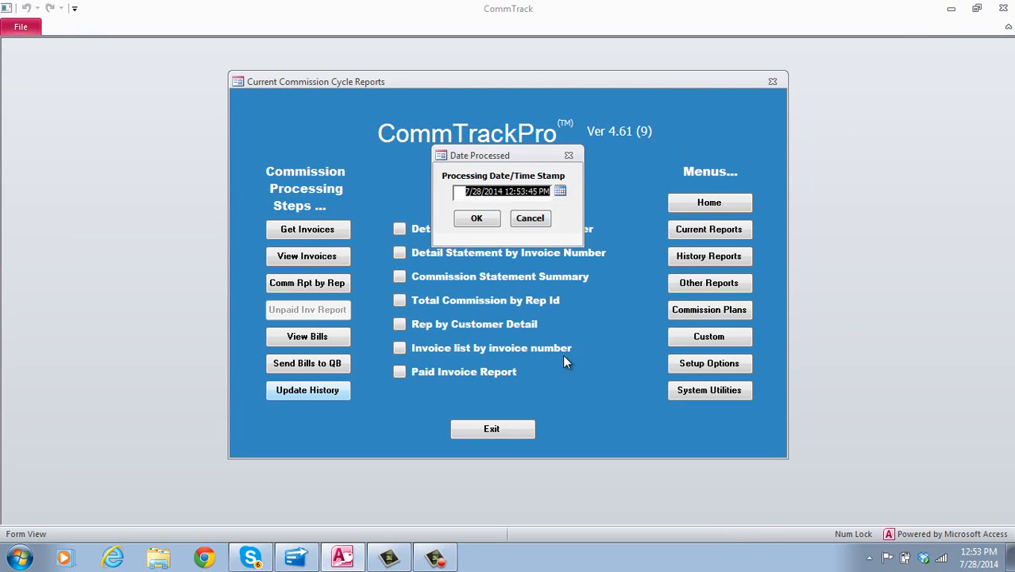
{"action": "left_click", "coordinate": [477, 223]}
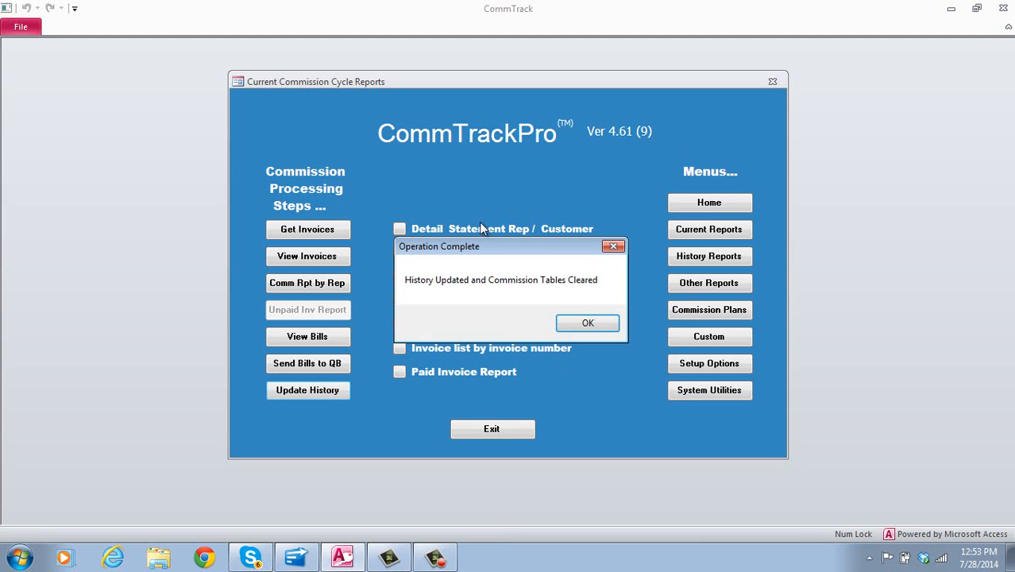
{"action": "left_click", "coordinate": [579, 322]}
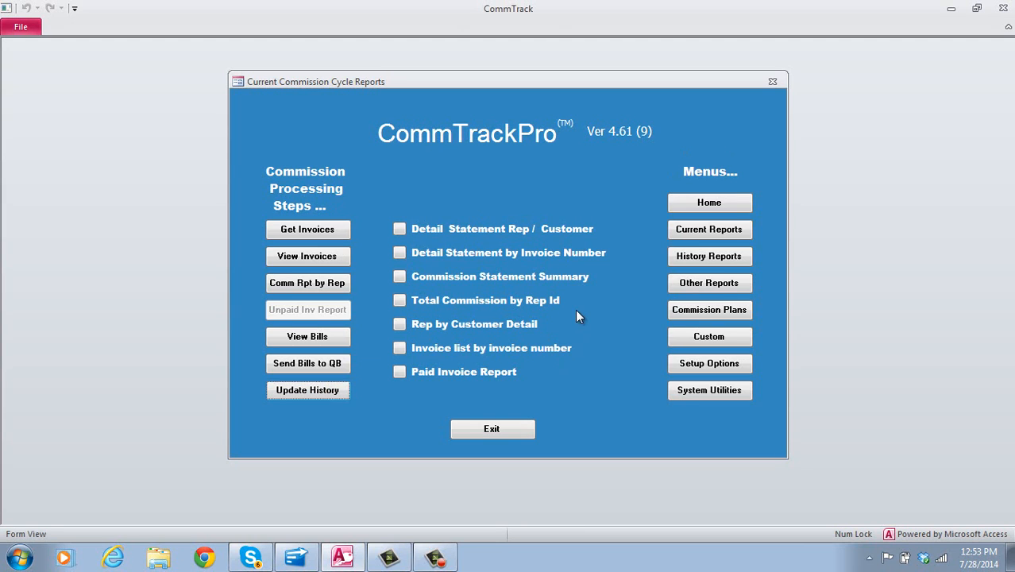
Check the date range form for getting invoices without submitting it, and look over the available current and other reports
{"action": "left_click", "coordinate": [339, 234]}
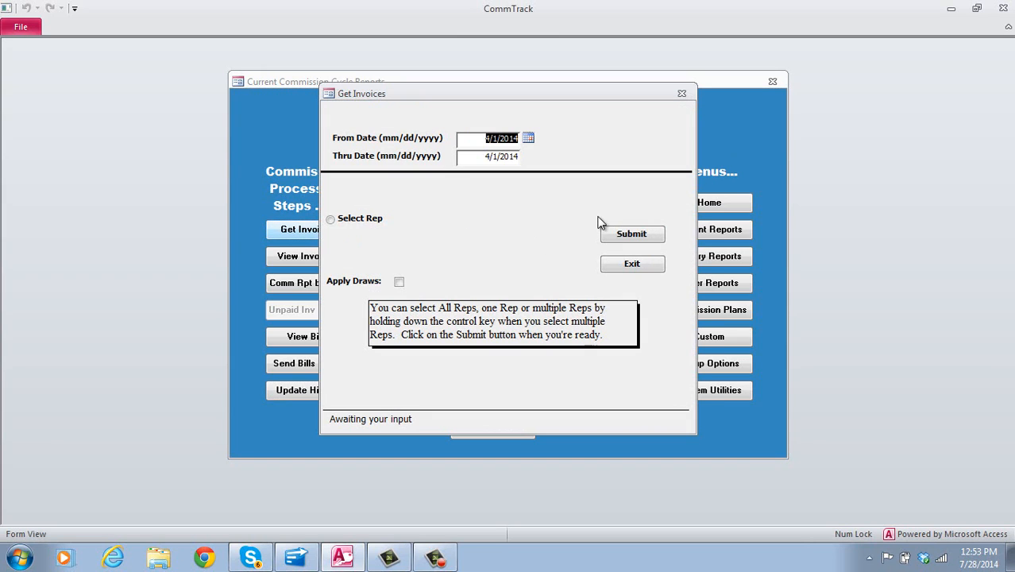
{"action": "left_click", "coordinate": [626, 267]}
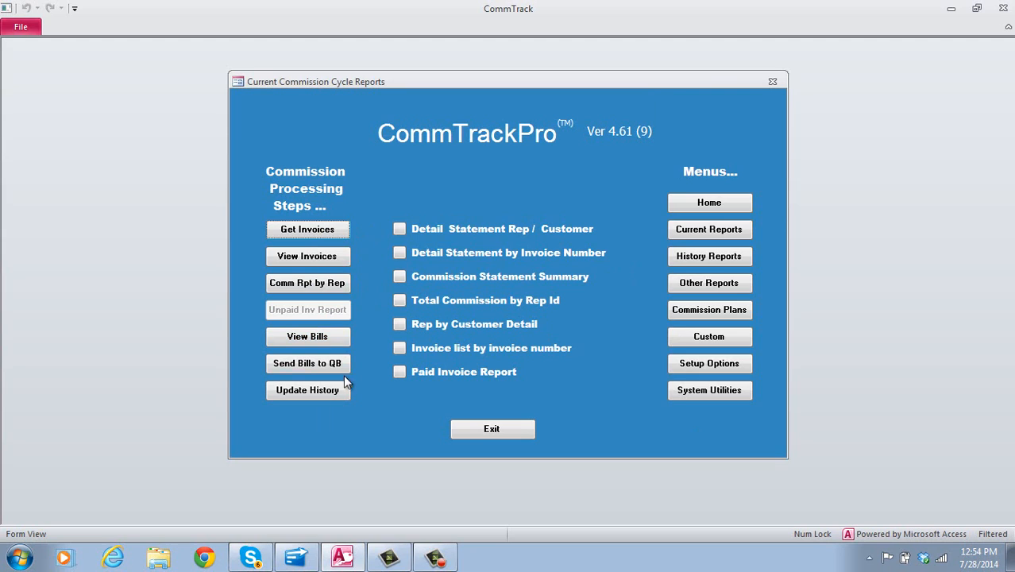
{"action": "left_click", "coordinate": [695, 232]}
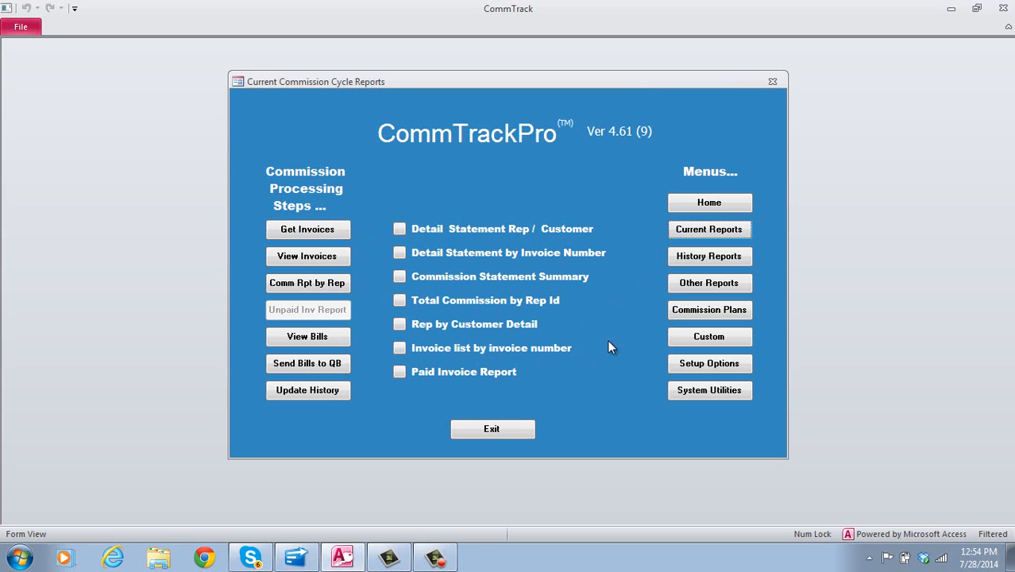
{"action": "left_click", "coordinate": [703, 289]}
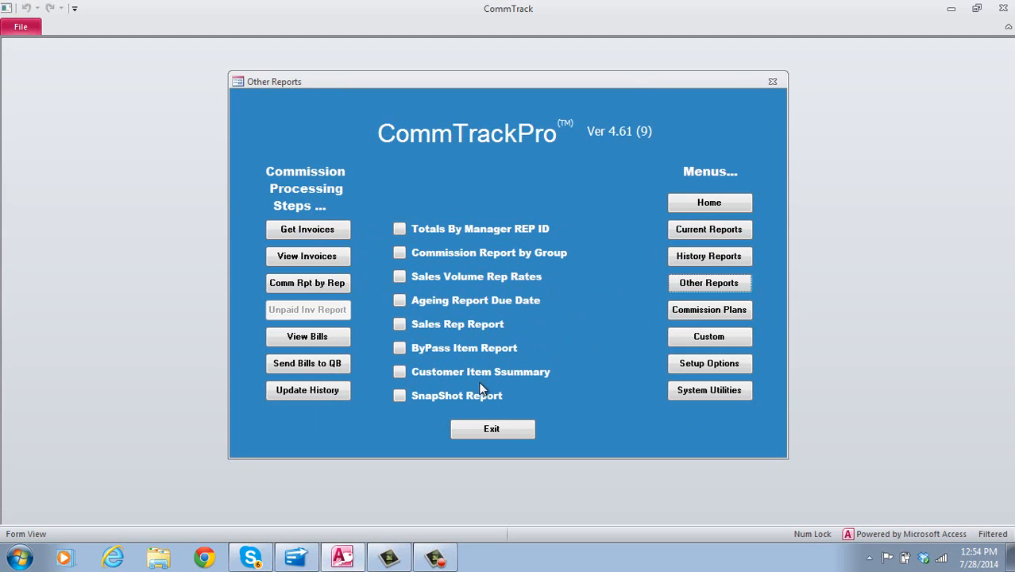
Examine the commission plans and the Gross Sales Volume Rate Chart for the default salesperson HOUS
{"action": "left_click", "coordinate": [694, 313]}
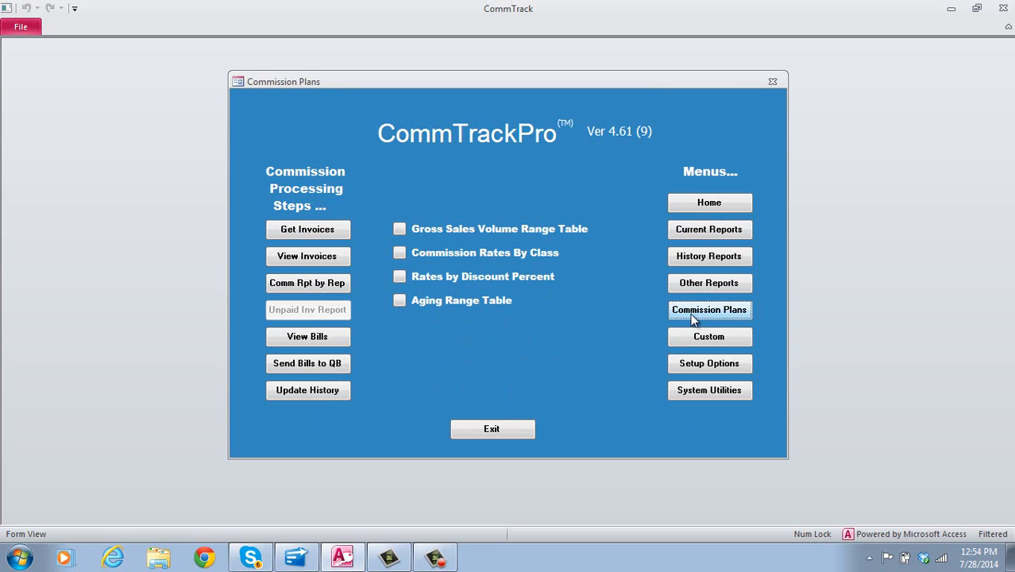
{"action": "left_click", "coordinate": [403, 231]}
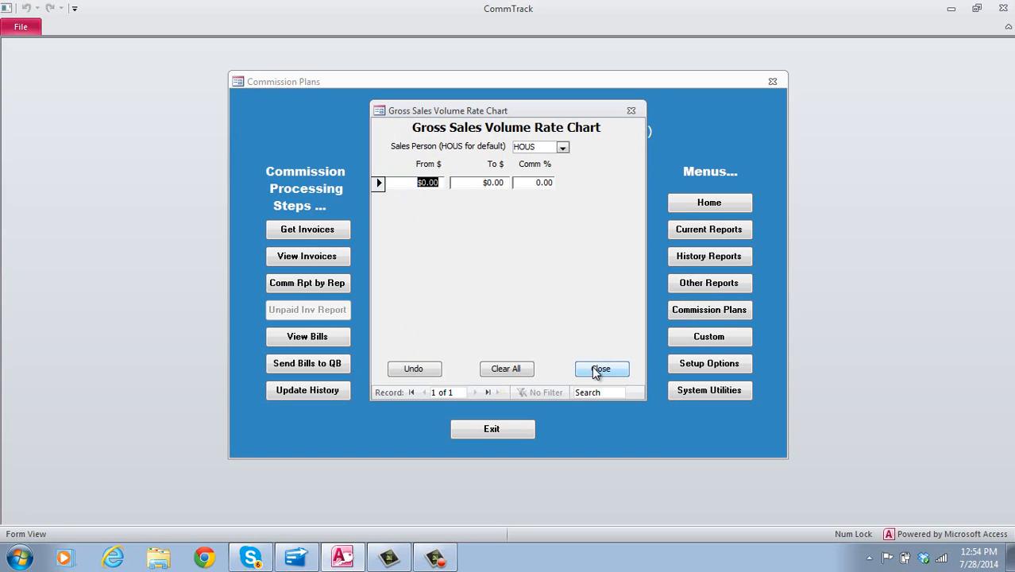
{"action": "left_click", "coordinate": [596, 370]}
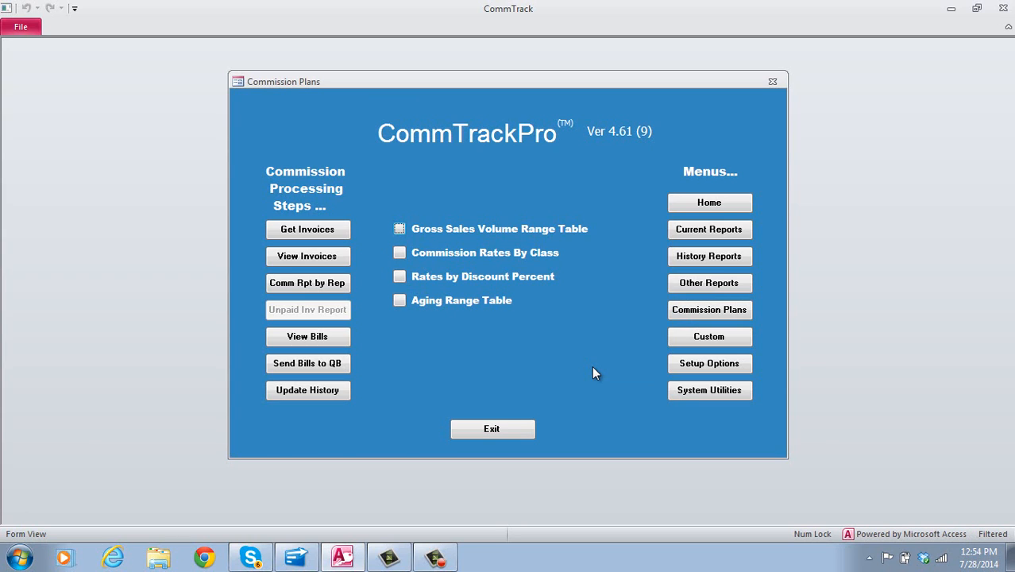
{"action": "left_click", "coordinate": [399, 229]}
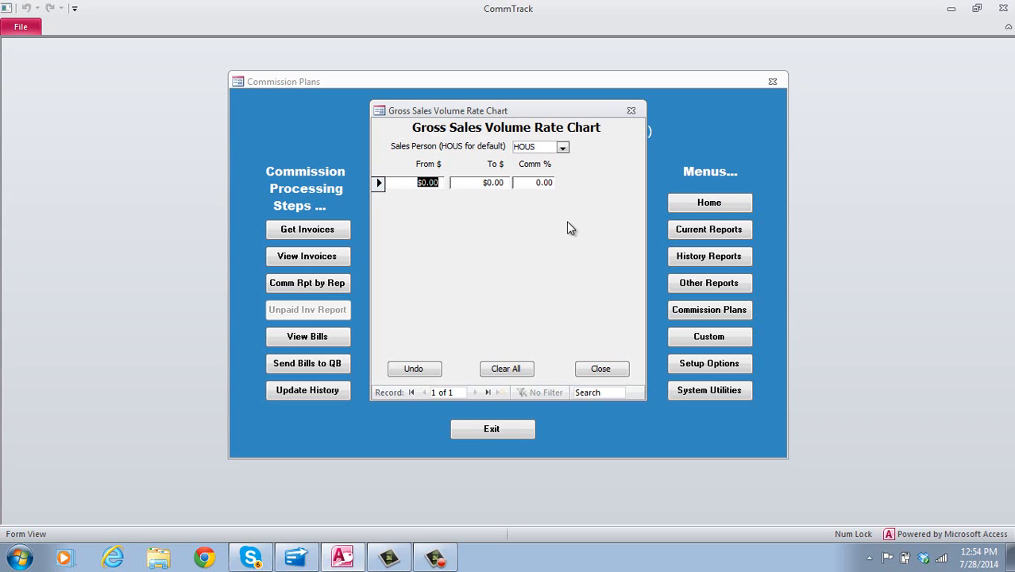
{"action": "left_click", "coordinate": [600, 369]}
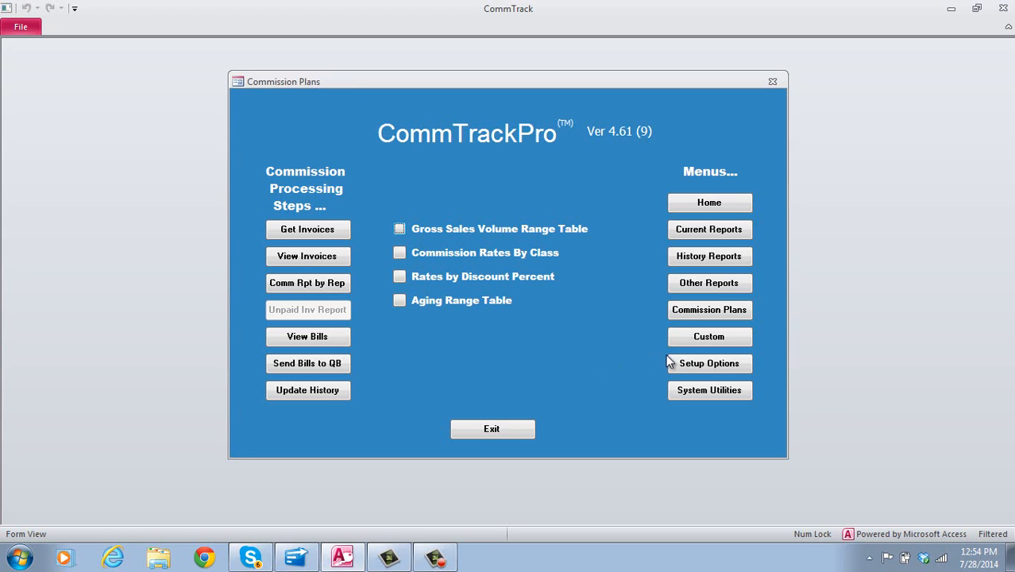
Review the Ranges Based On choices in the commission options without changing them, and look over the system utility functions
{"action": "left_click", "coordinate": [680, 365]}
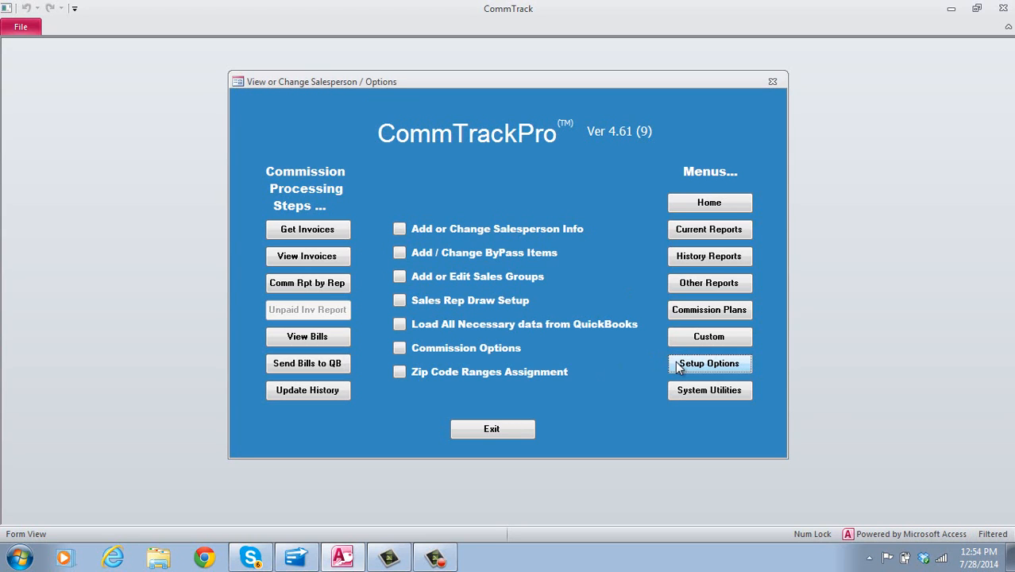
{"action": "left_click", "coordinate": [400, 348]}
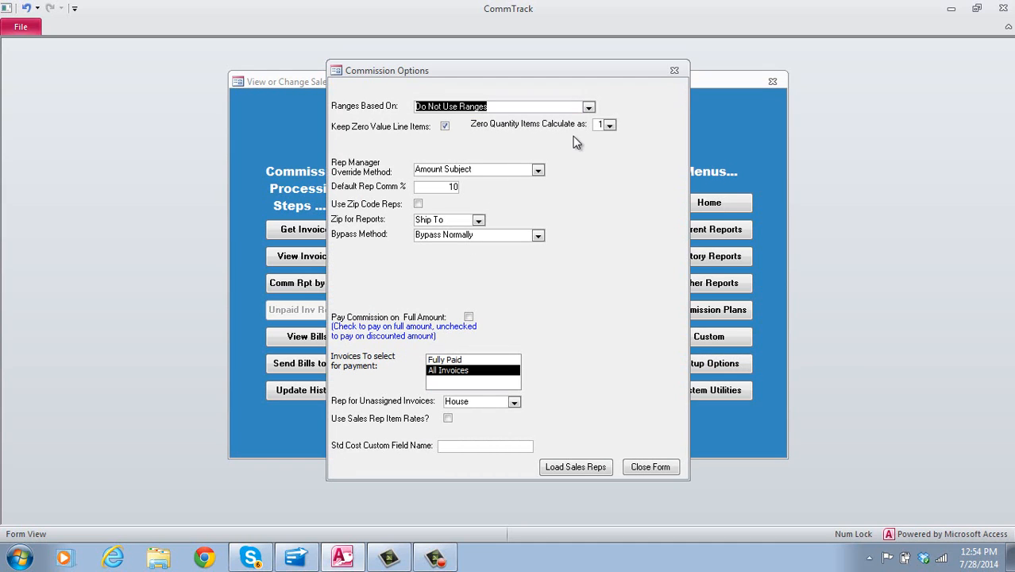
{"action": "left_click", "coordinate": [588, 107]}
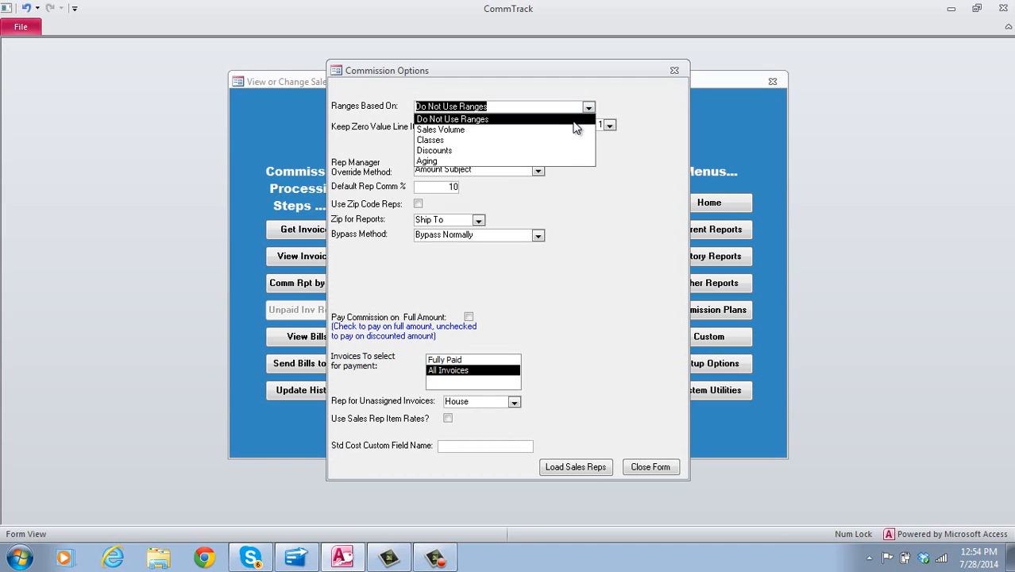
{"action": "left_click", "coordinate": [666, 189]}
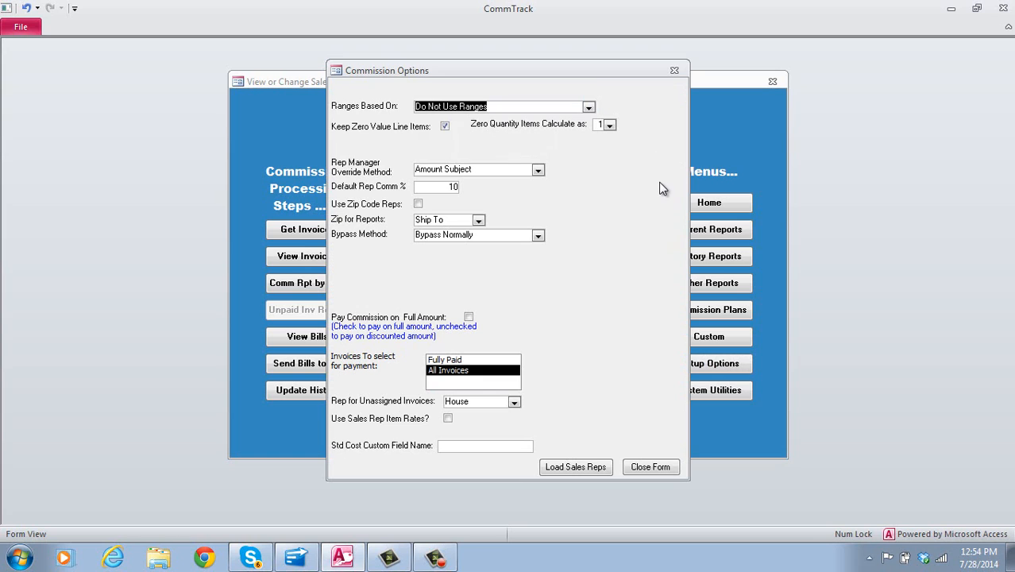
{"action": "left_click", "coordinate": [645, 469]}
{"action": "left_click", "coordinate": [687, 391]}
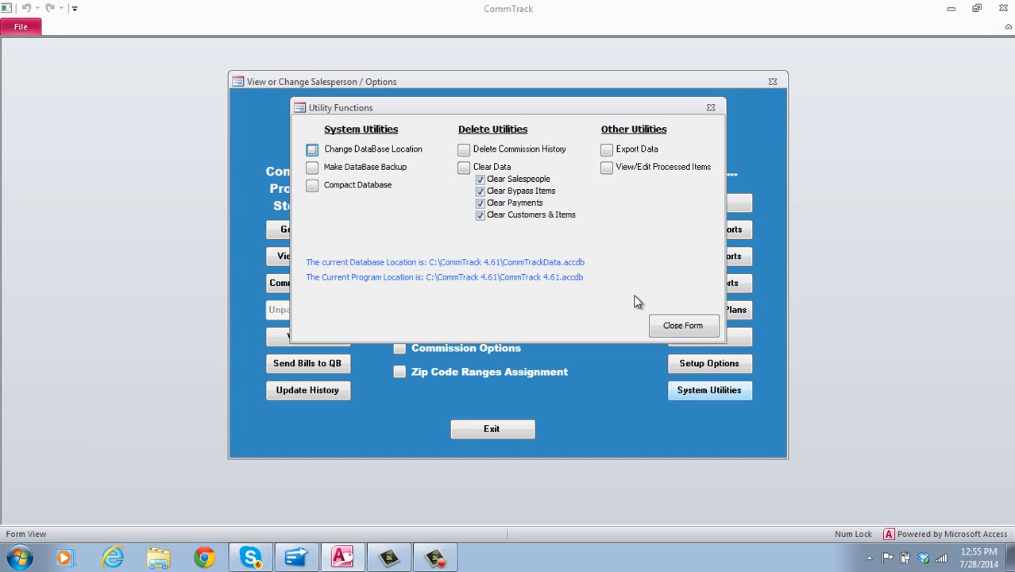
{"action": "left_click", "coordinate": [666, 332]}
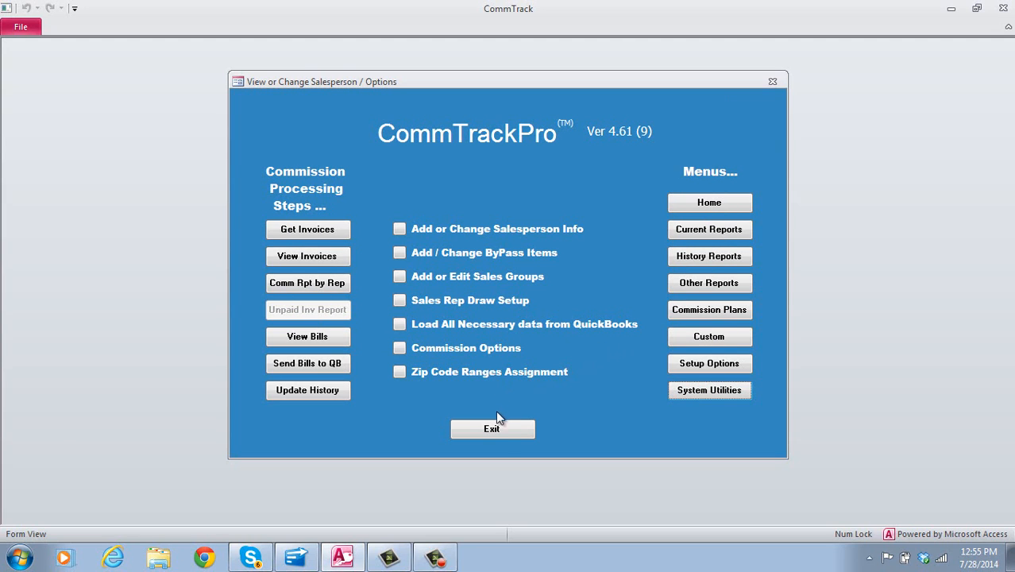